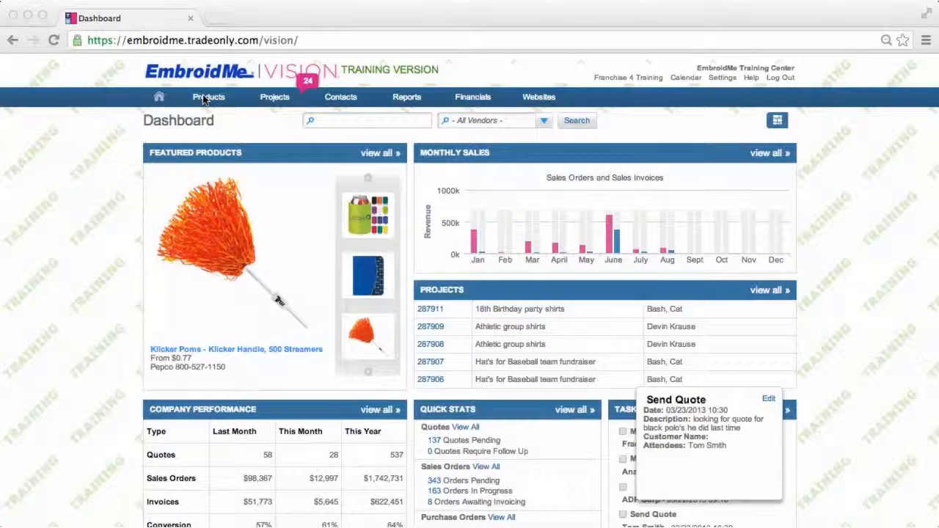
Open the projects overview list
click(276, 100)
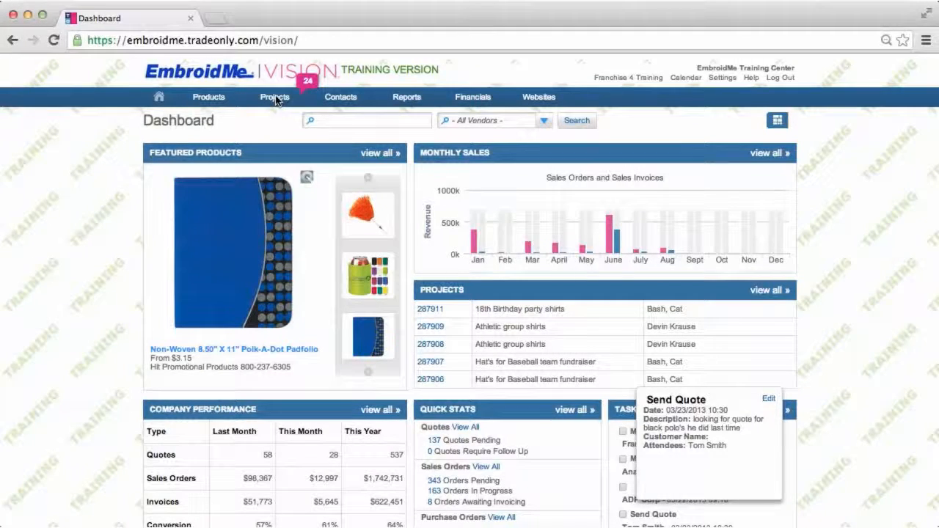
click(276, 99)
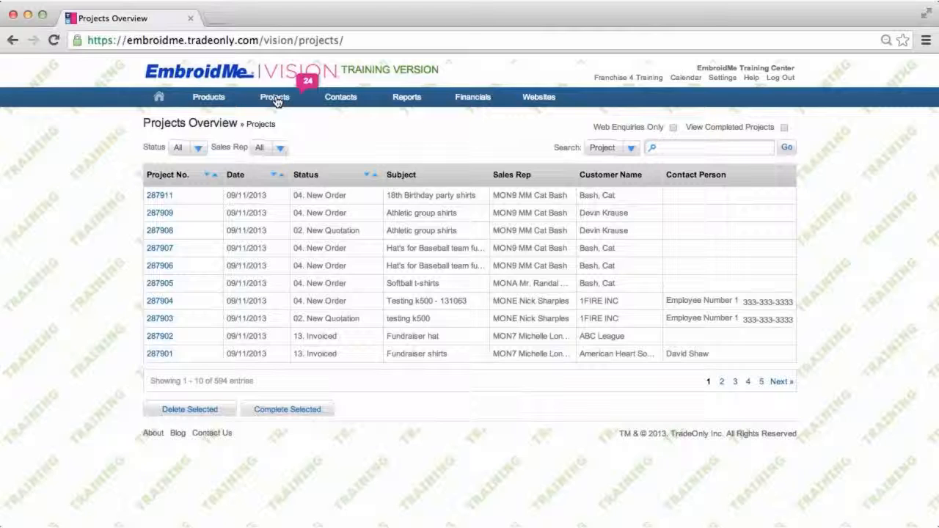
mouse_move(268, 99)
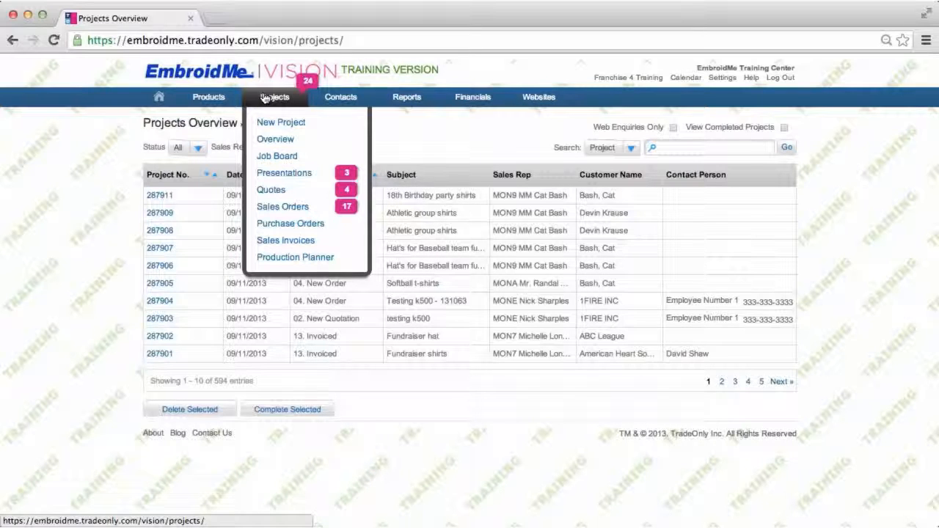
click(271, 140)
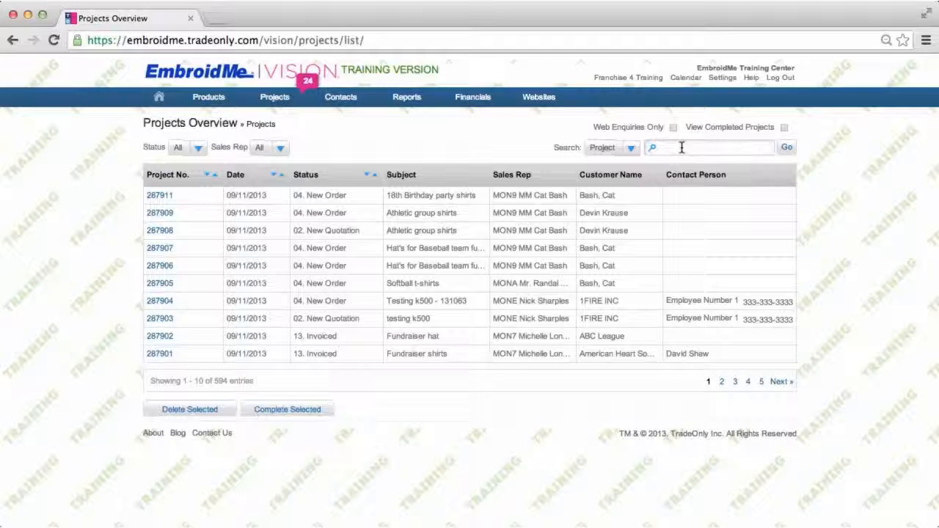
Search projects by customer for "anaheim"
click(633, 151)
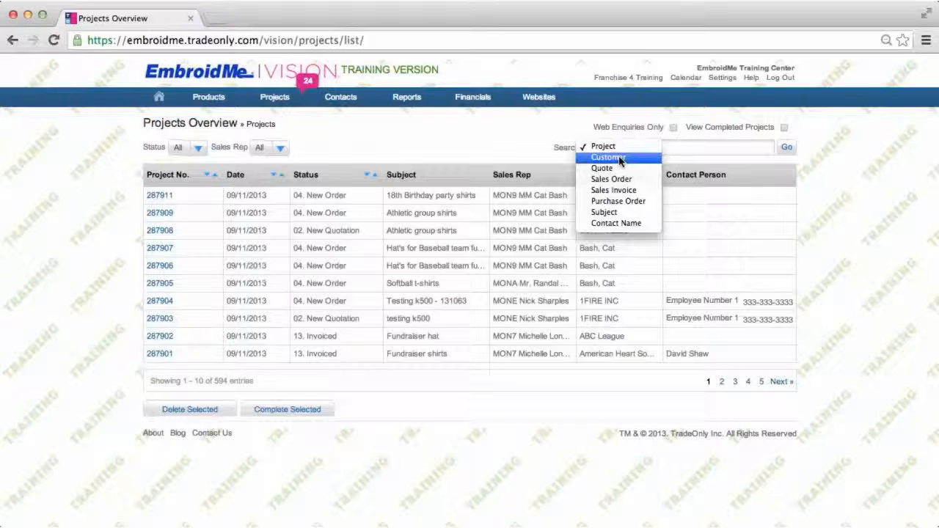
click(620, 159)
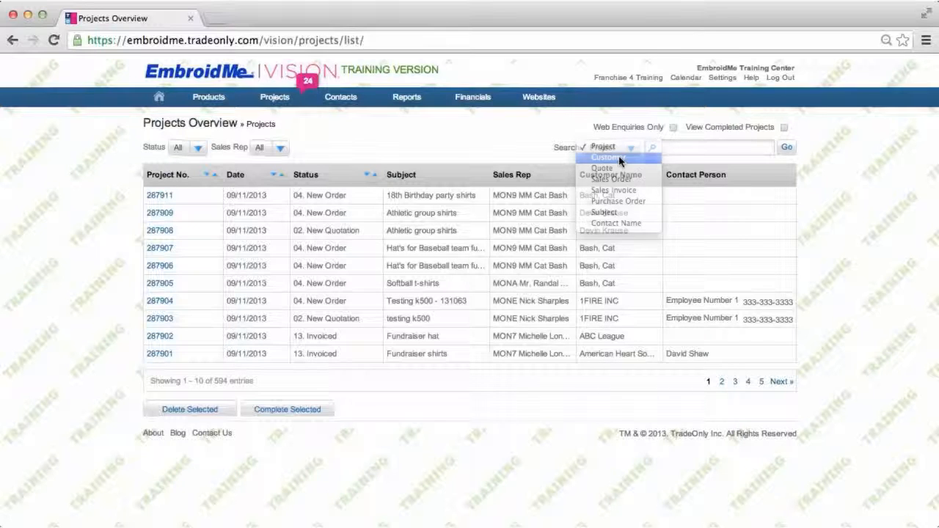
click(669, 148)
text(anaheim)
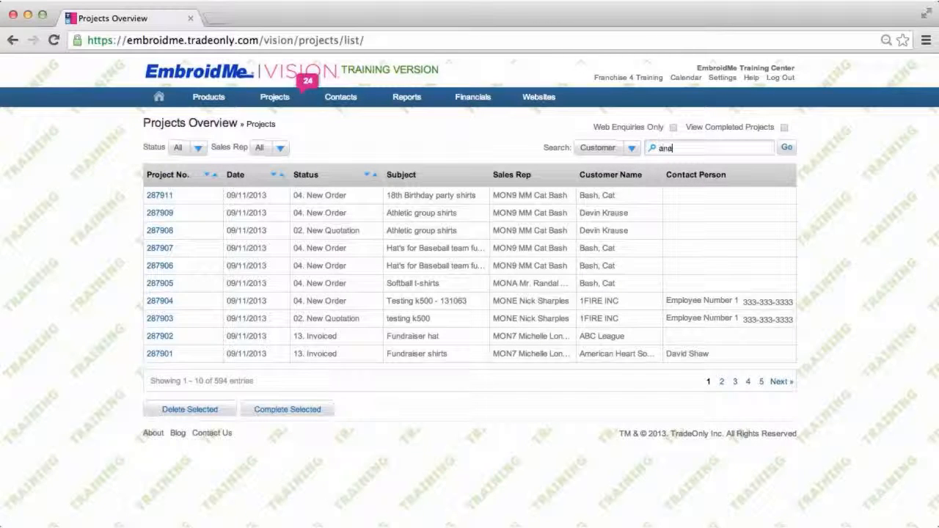
click(786, 149)
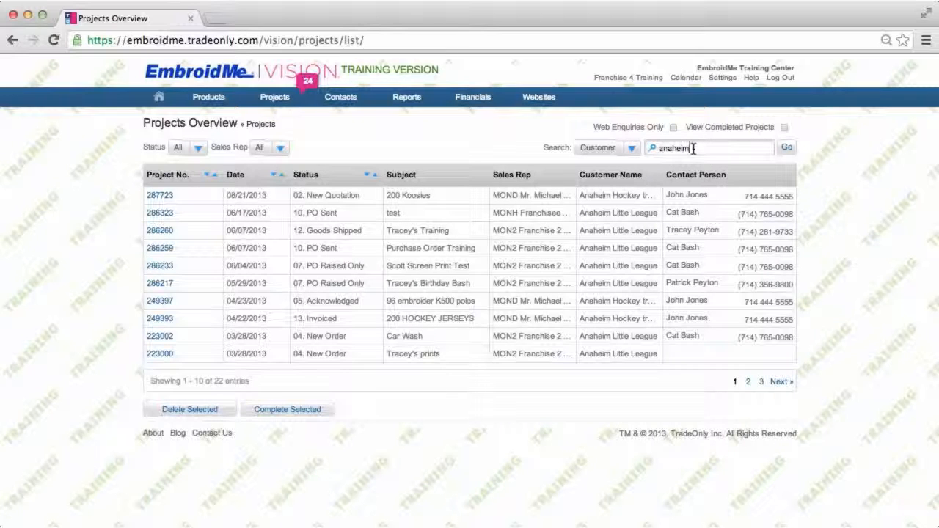
Refine the customer search to "anaheim little league"
text(little league)
click(789, 150)
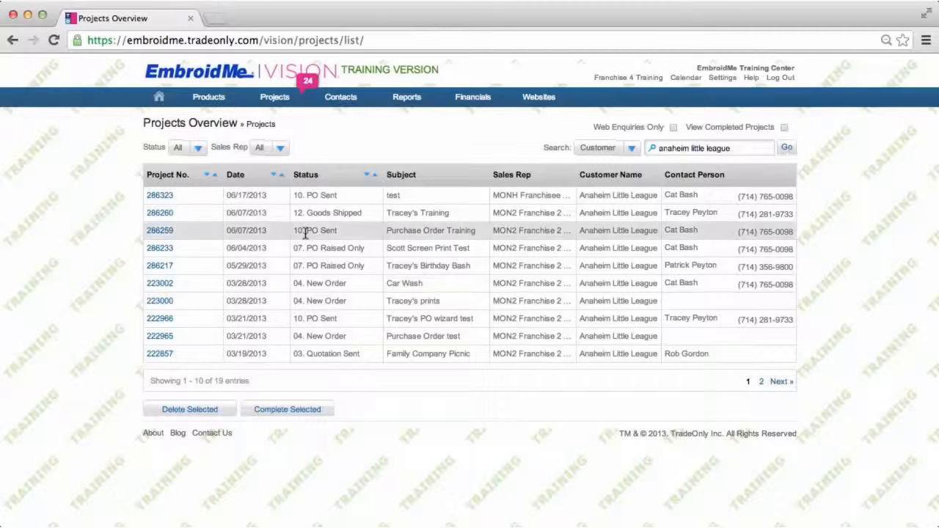
Review the search type options, switching the search type to Project
click(629, 149)
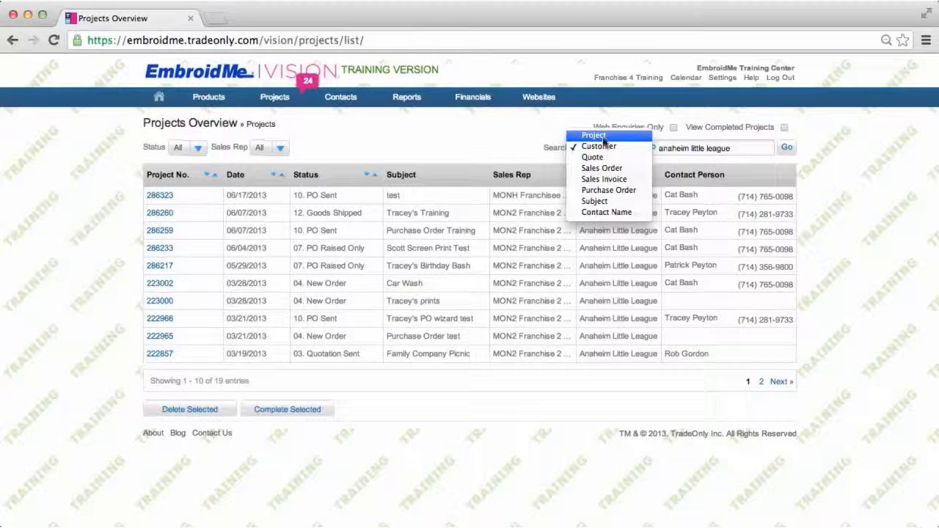
click(603, 137)
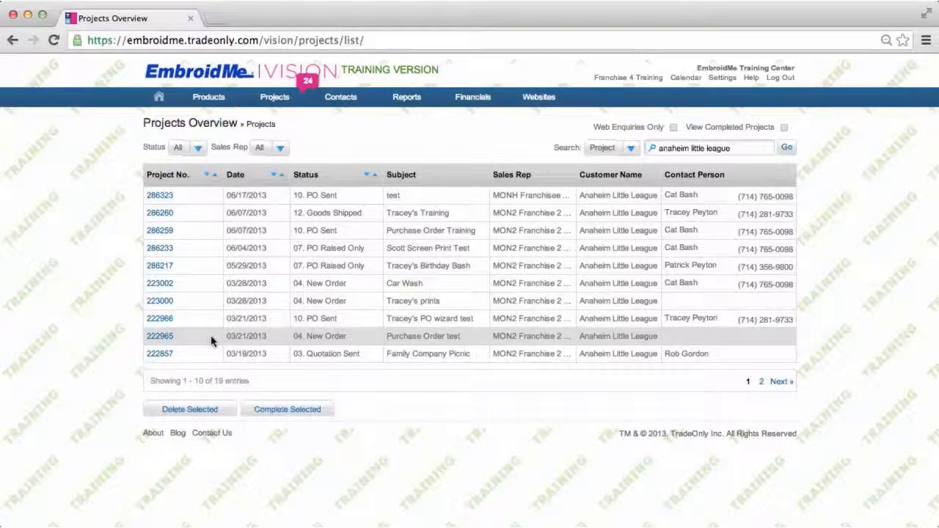
click(626, 149)
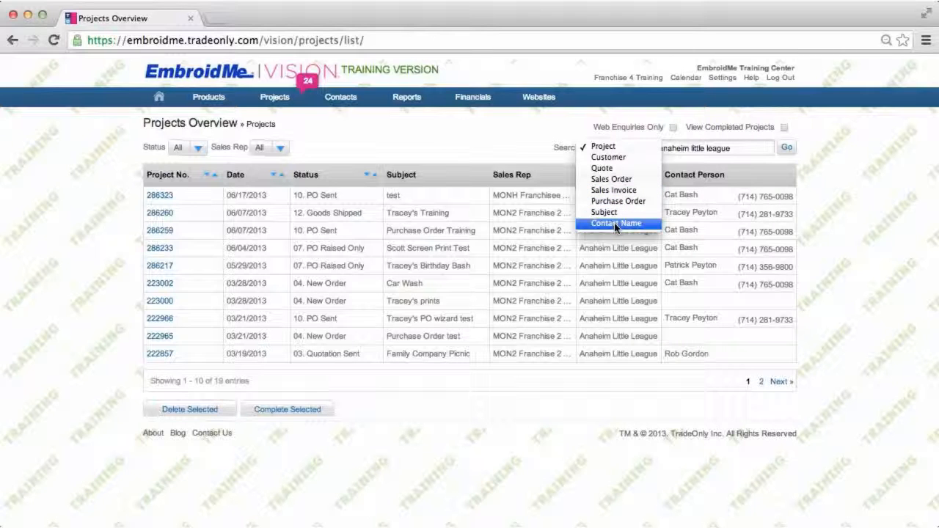
click(514, 143)
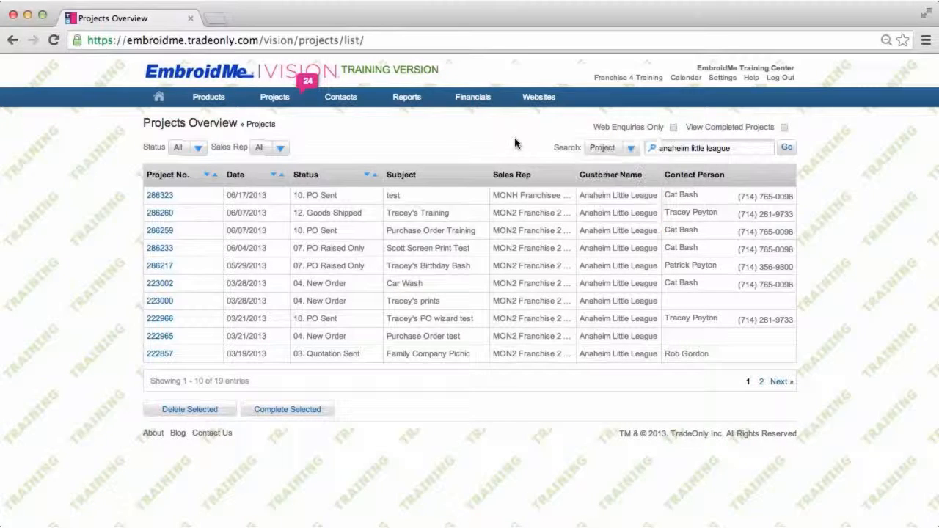
Filter the project list by status 05. Acknowledged and clear the search text
click(198, 150)
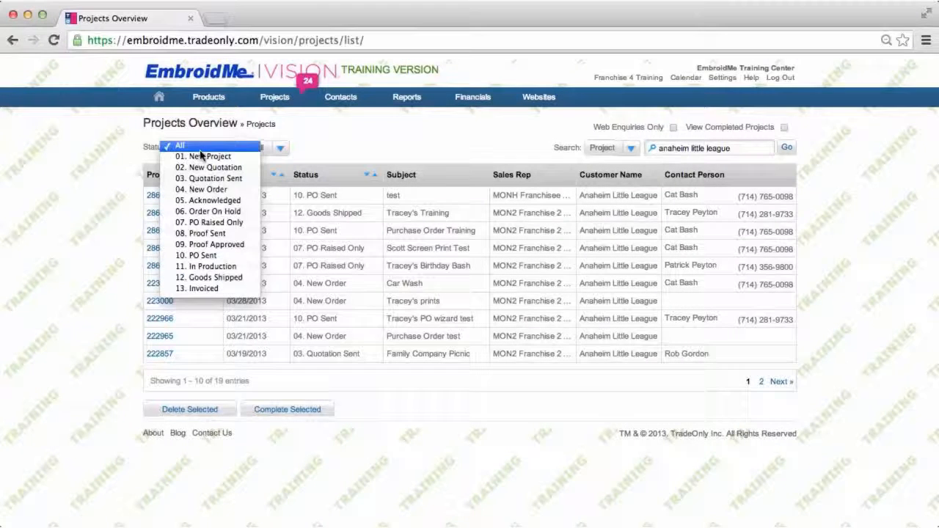
click(204, 201)
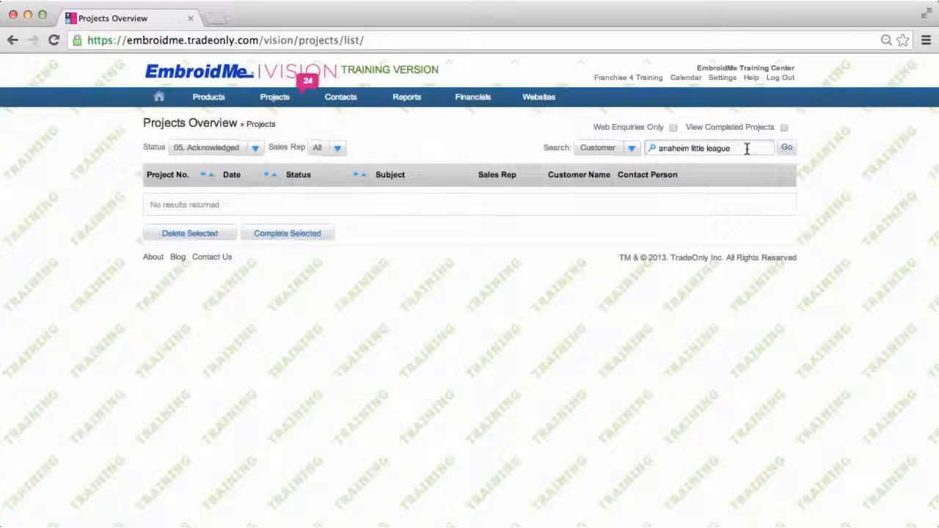
drag(746, 149, 651, 149)
key(BackSpace)
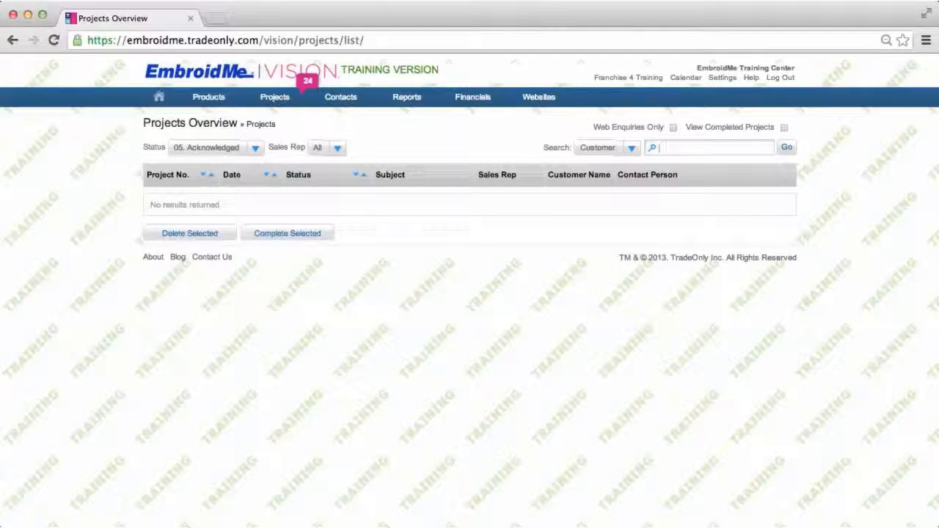
click(786, 150)
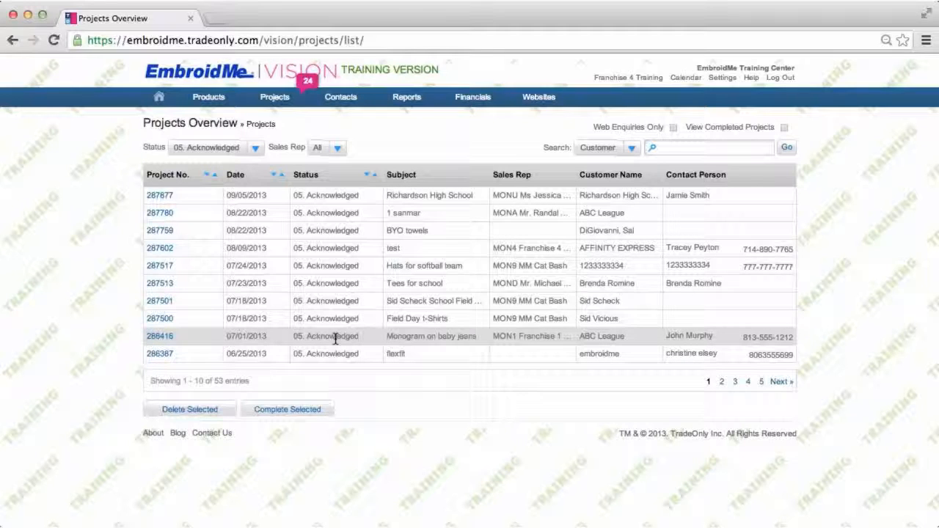
Browse the sales rep filter options
click(339, 150)
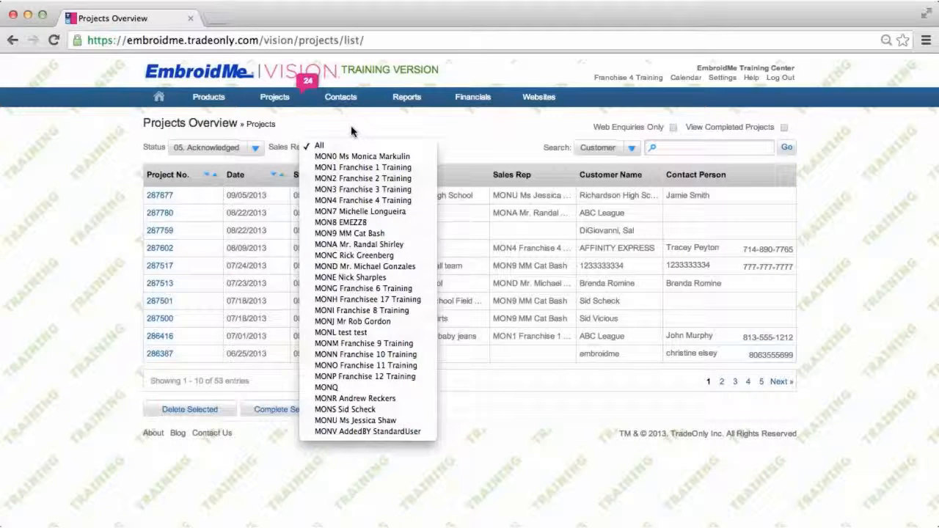
click(352, 132)
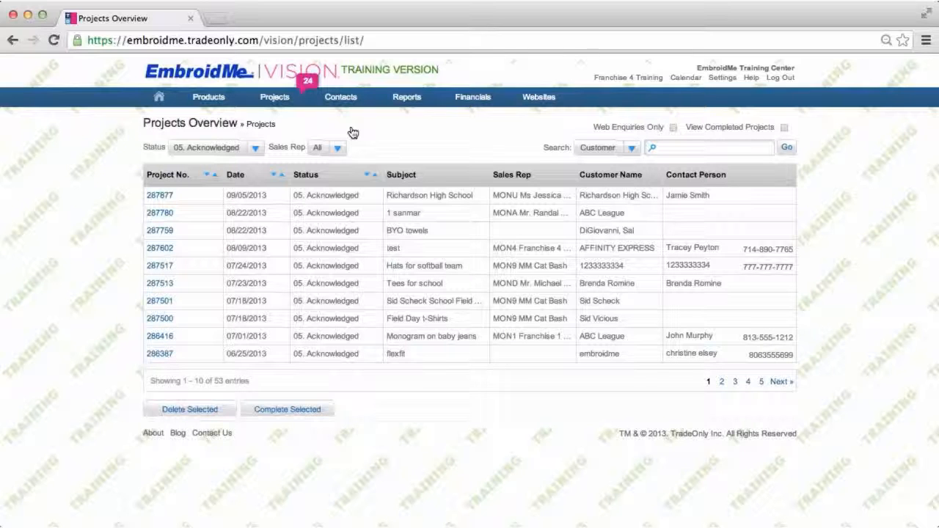
Mark the selected acknowledged project 287877 as complete, confirming the prompt
mouse_move(272, 96)
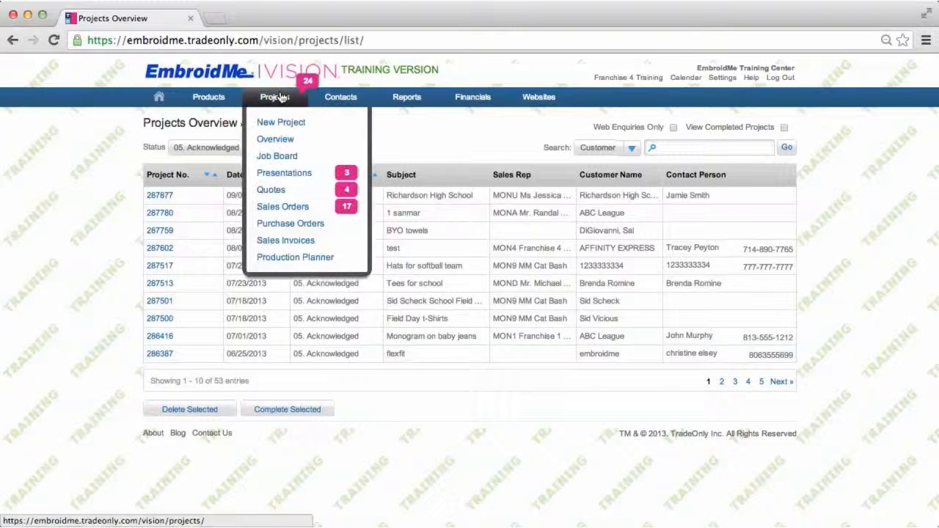
click(279, 141)
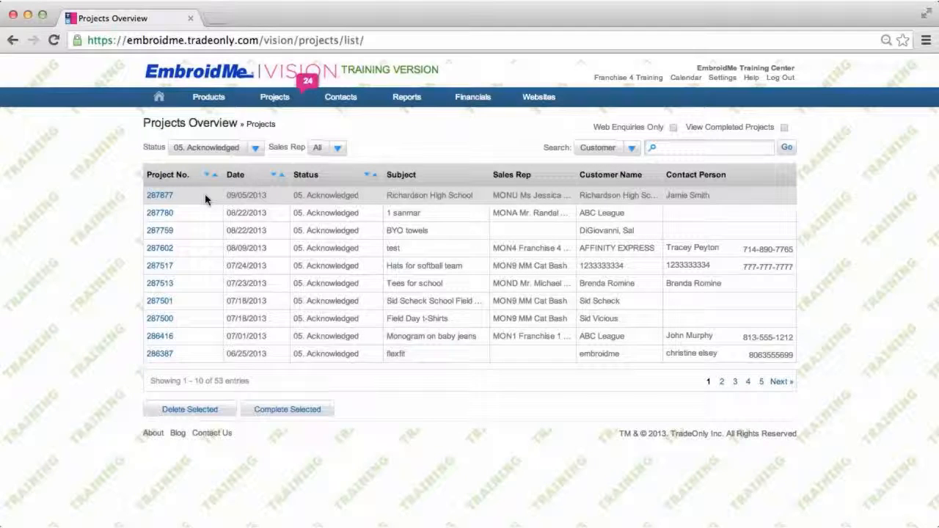
click(301, 411)
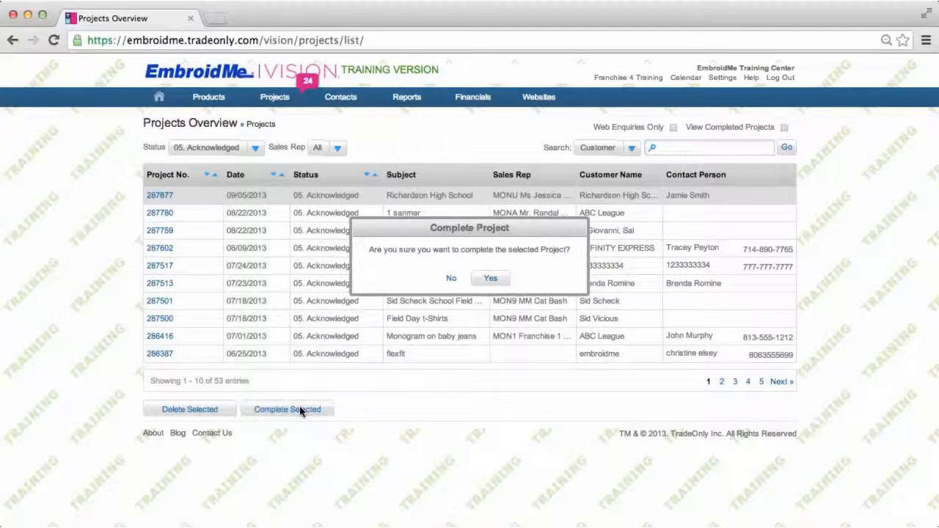
click(490, 281)
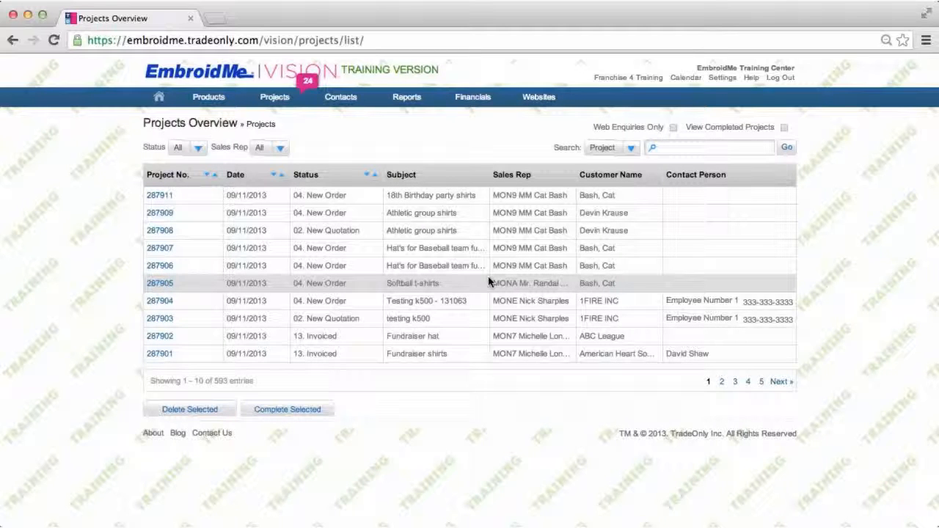
Toggle the completed-projects and web-enquiries-only views on and off to review them
click(783, 128)
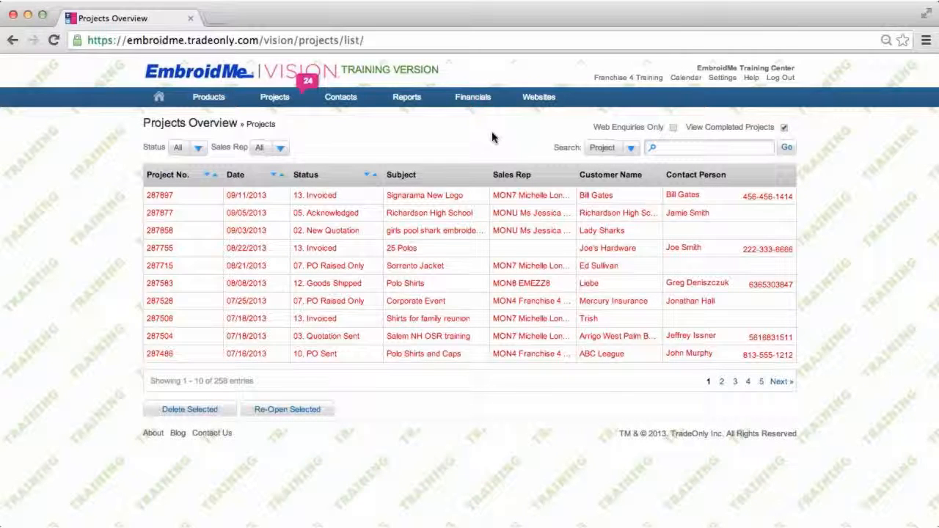
click(784, 129)
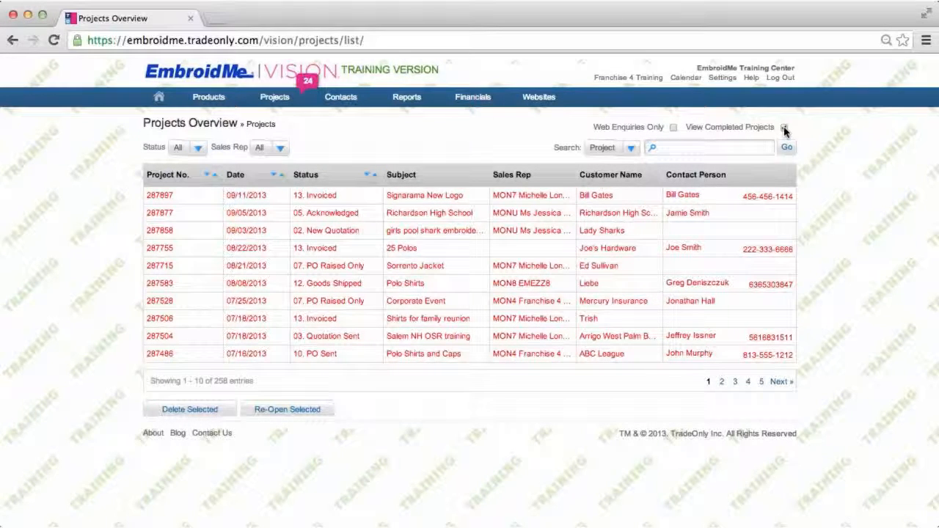
click(673, 128)
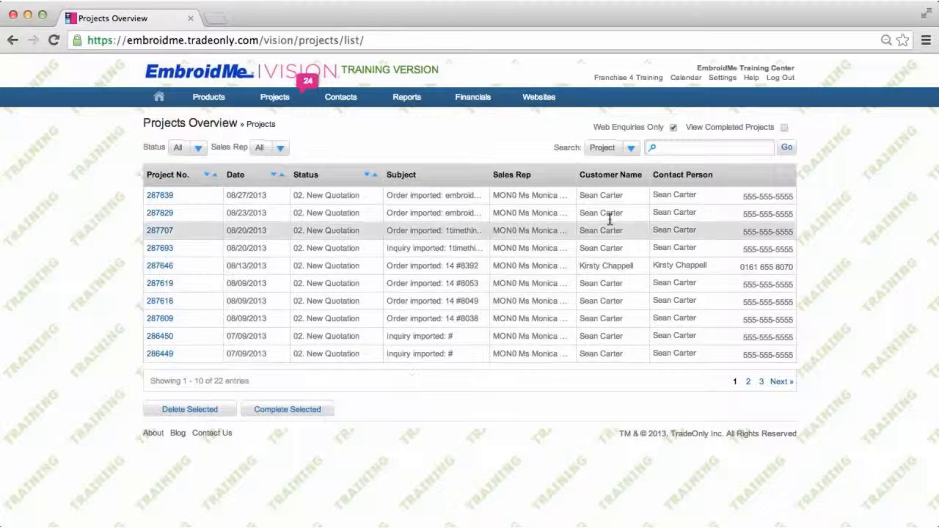
click(673, 128)
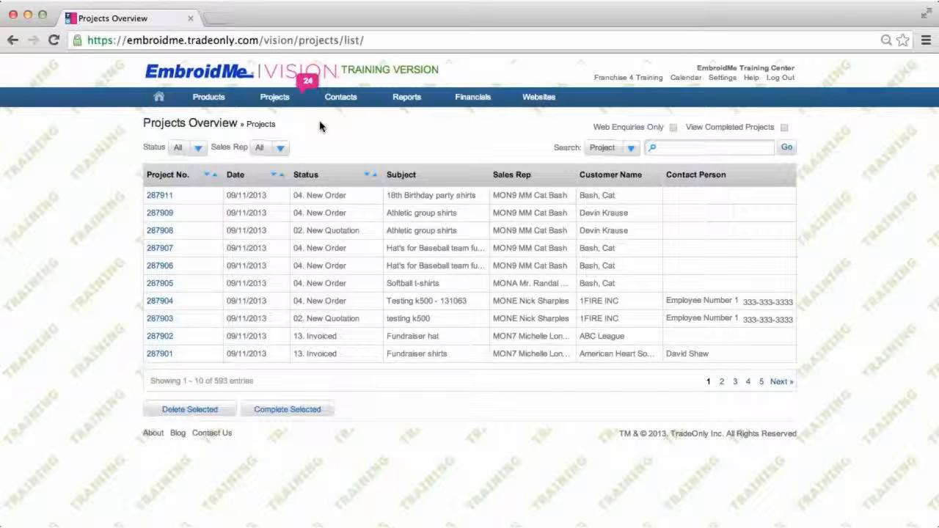
Start a new project with the subject "Project Training" and target date 09/28/2013
mouse_move(282, 100)
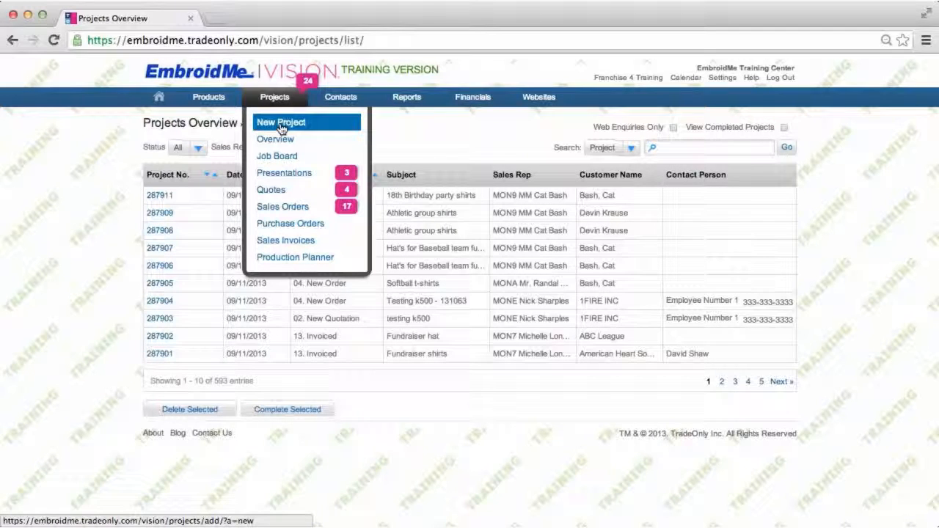
click(282, 127)
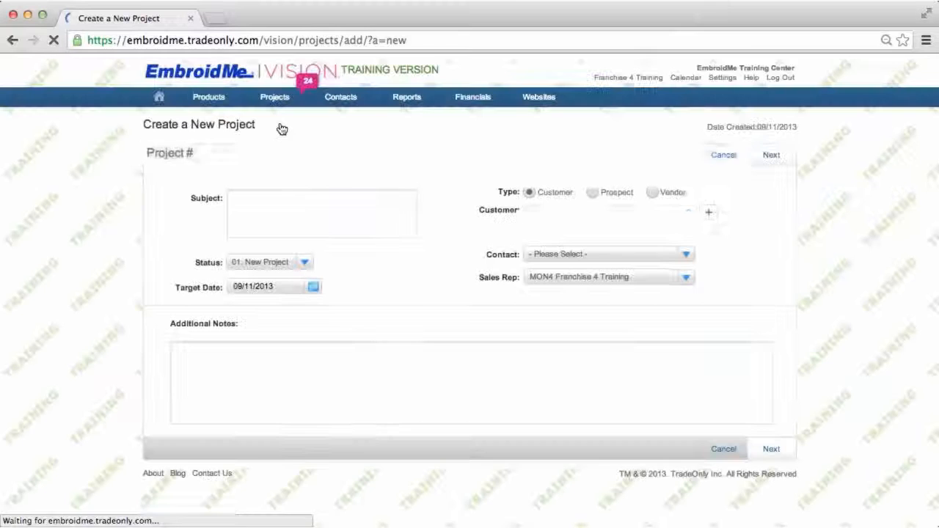
click(237, 203)
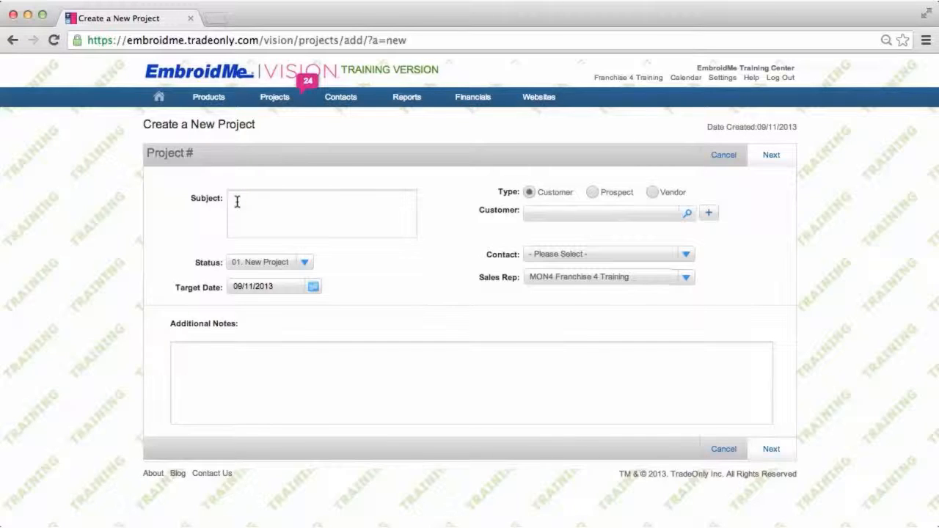
text(Project Training Tes)
key(BackSpace)
key(BackSpace)
key(BackSpace)
click(314, 289)
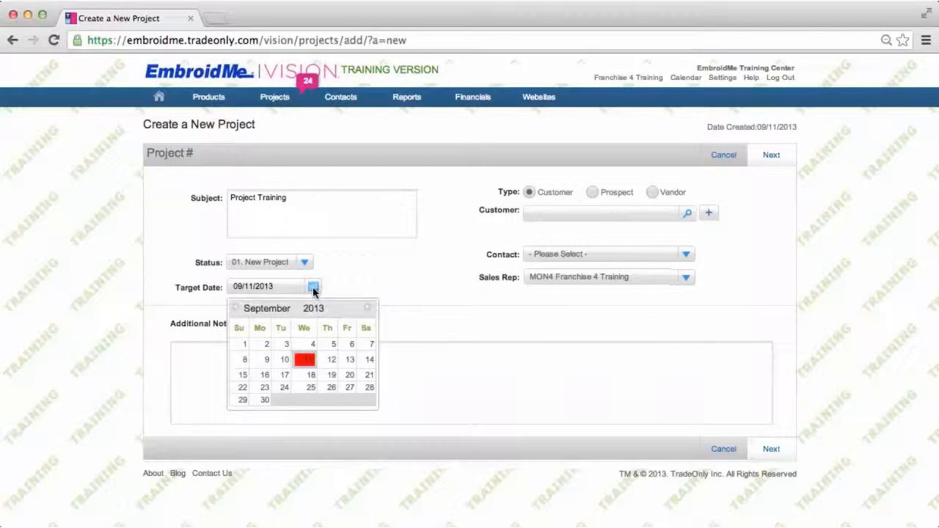
click(370, 388)
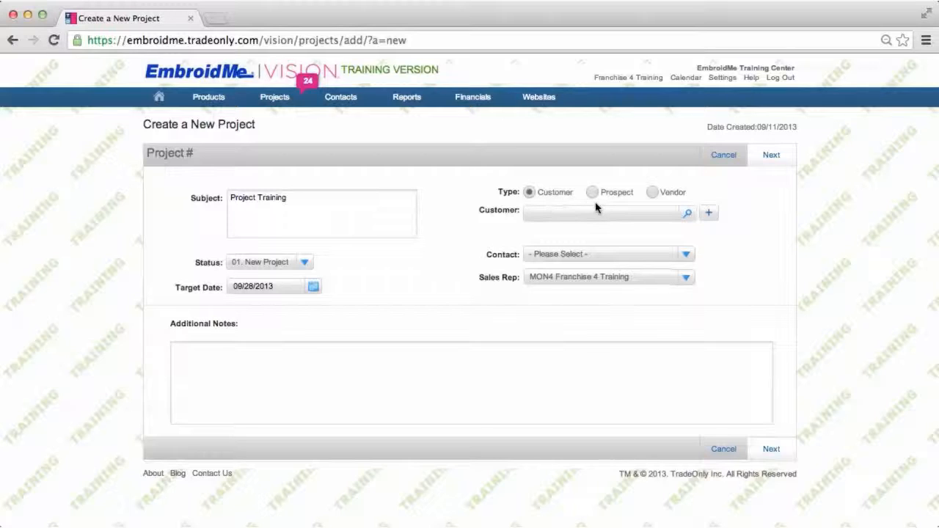
Try to set the project's customer to Anaheim Little League
click(555, 212)
click(555, 211)
text(anahe)
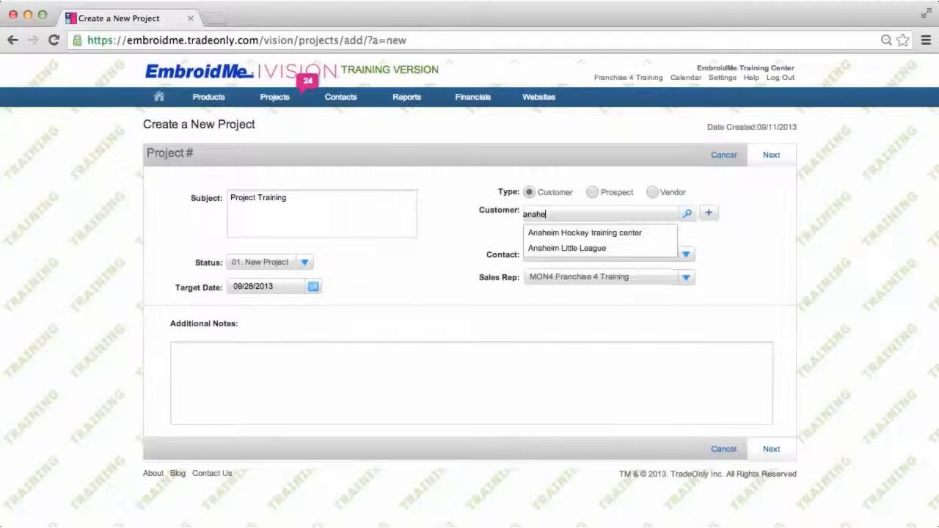
click(542, 251)
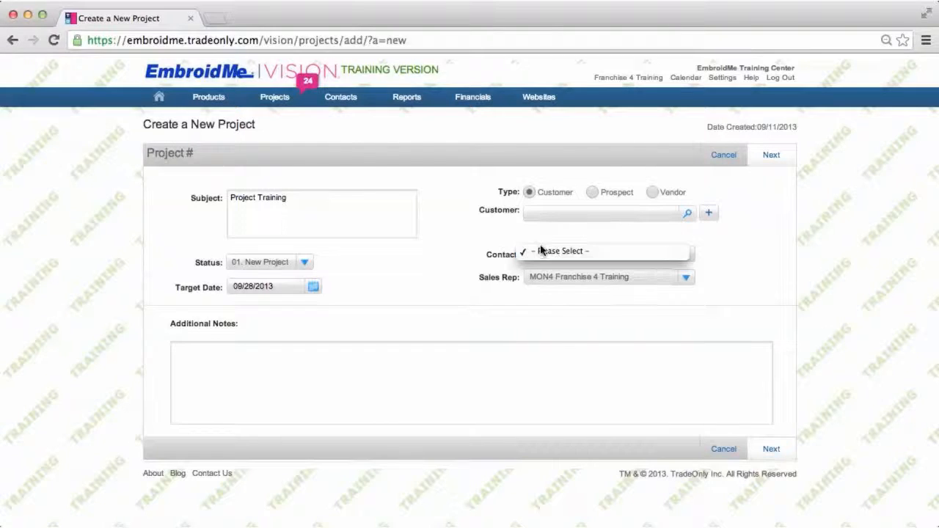
Set the project's customer to Anaheim Little League and choose the customer's contact person
click(566, 216)
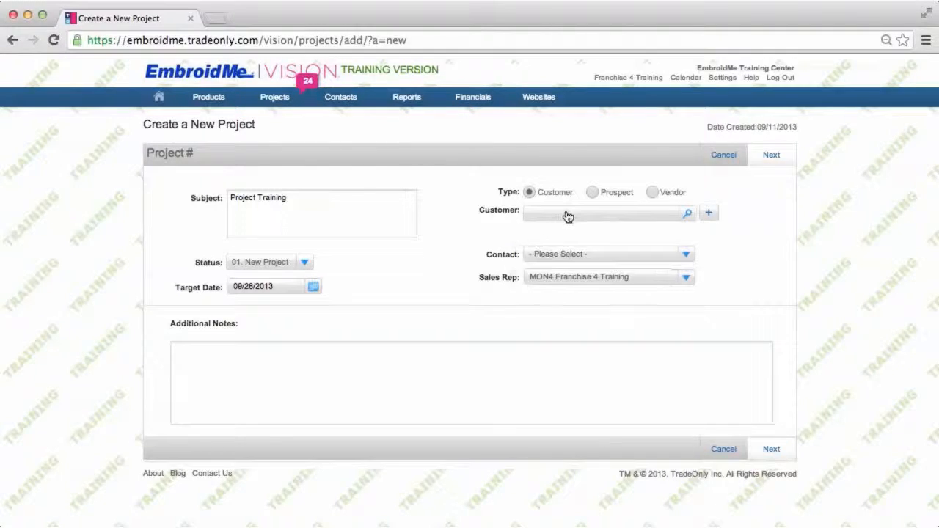
text(anahei)
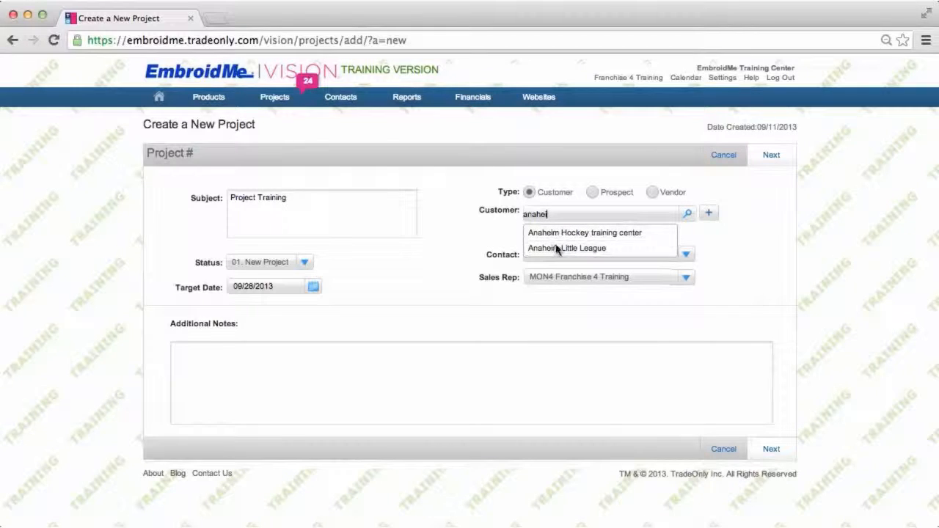
click(572, 250)
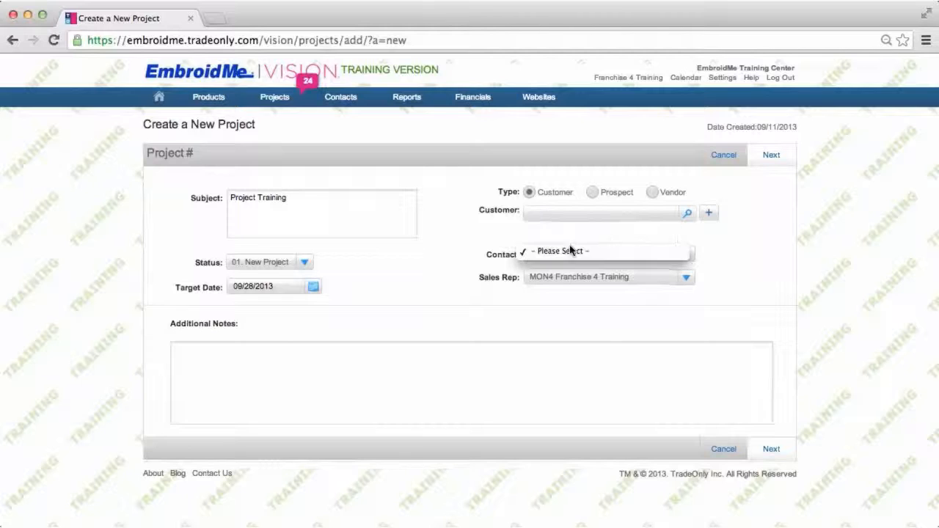
click(543, 213)
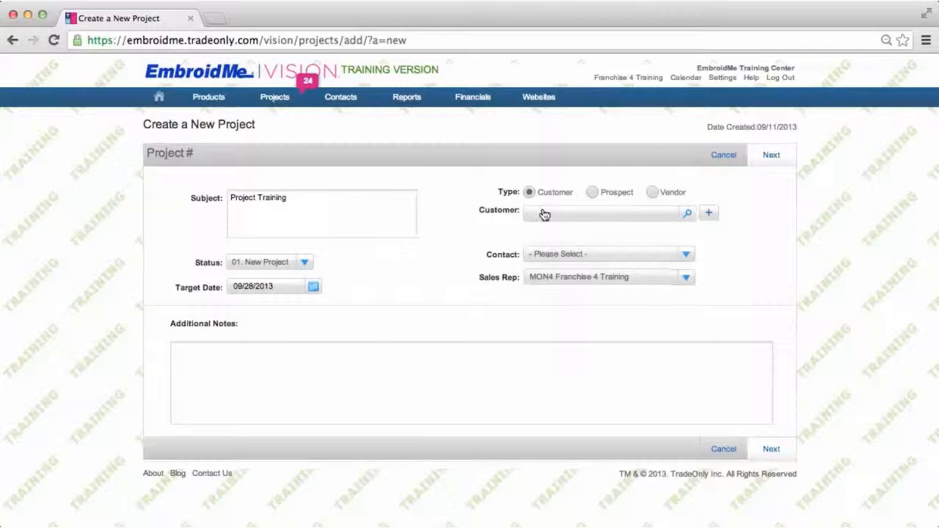
text(anaheim li)
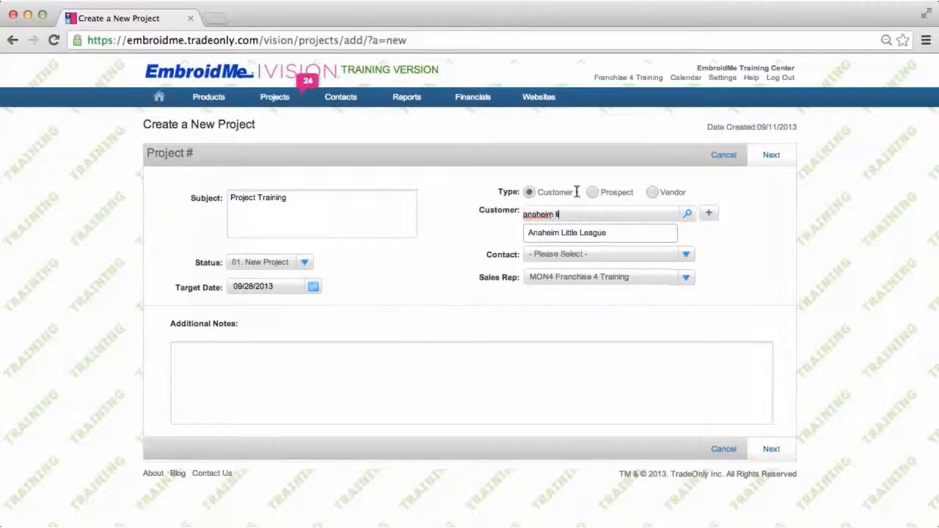
click(587, 235)
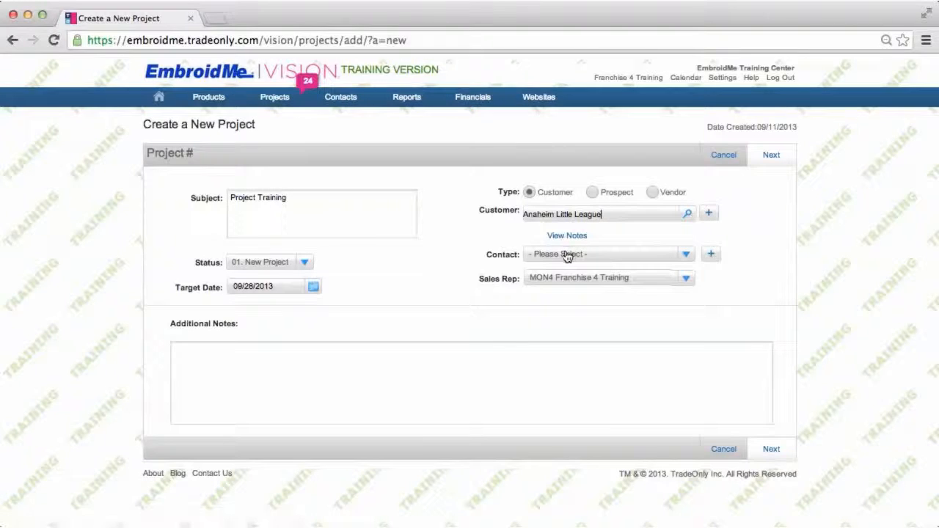
click(687, 256)
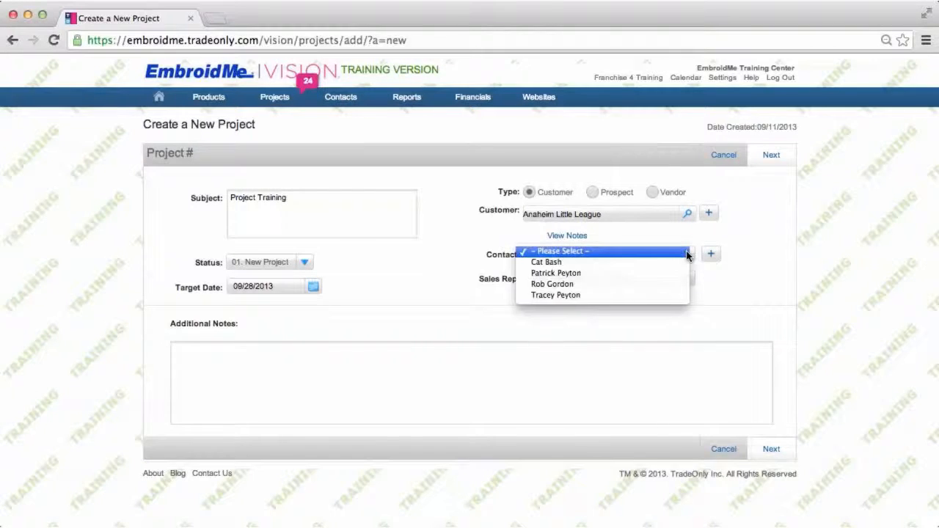
click(584, 274)
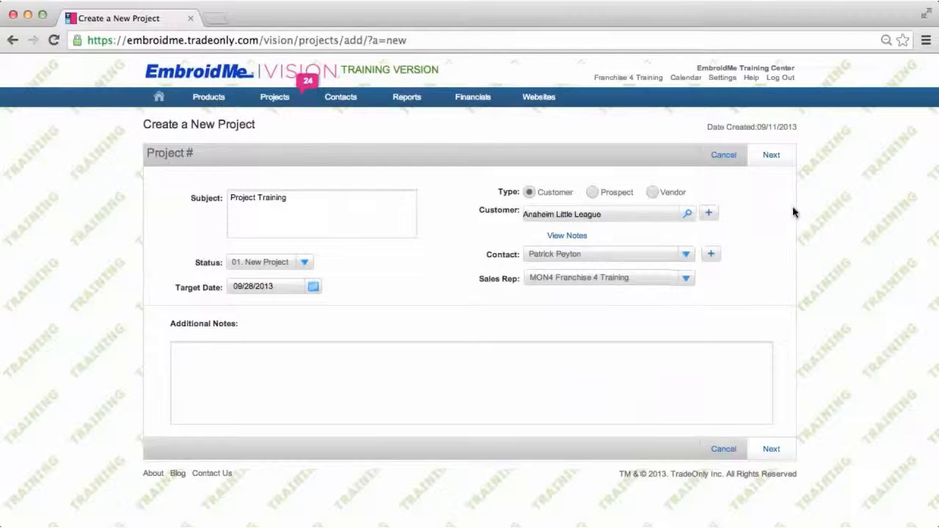
Create a sales order for the project and add the Men's Pima Piqu Short-Sleeve Polo and G5000 Gildan T-shirt from the clipboard
mouse_move(779, 161)
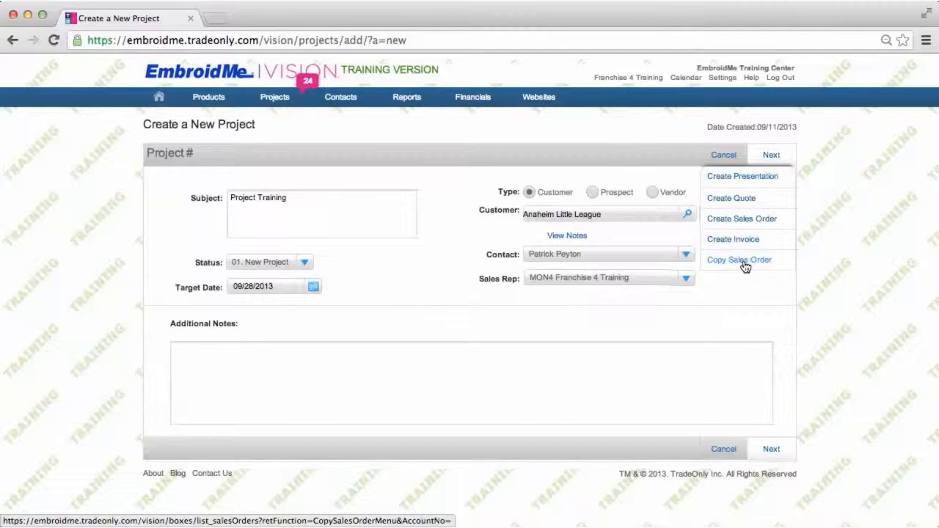
click(759, 222)
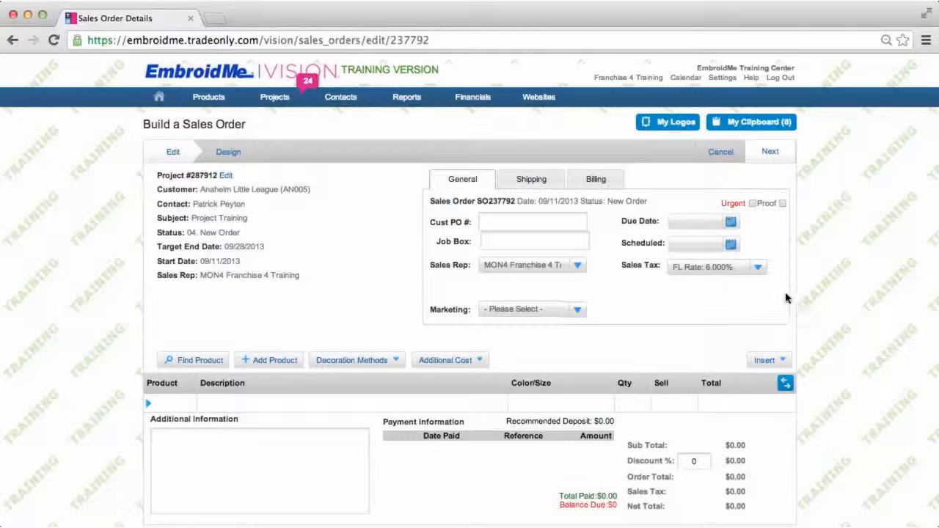
click(762, 123)
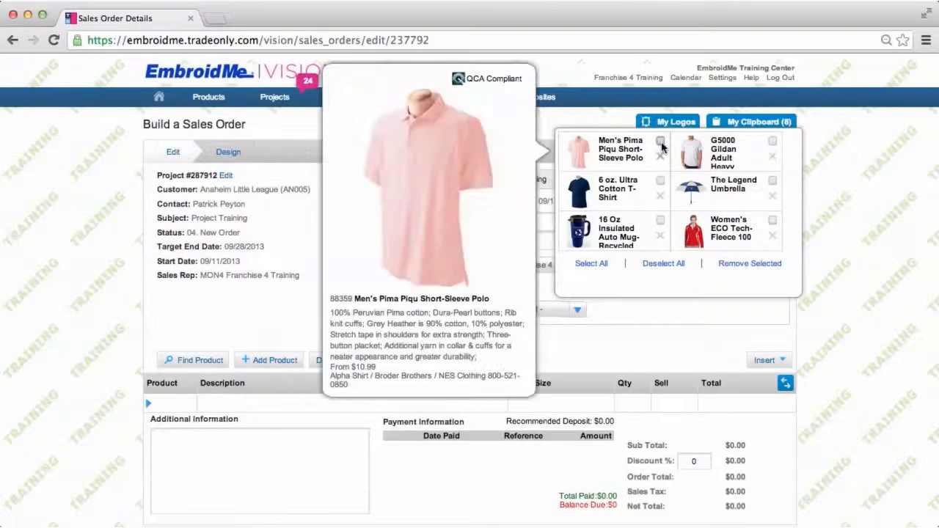
click(661, 141)
click(772, 142)
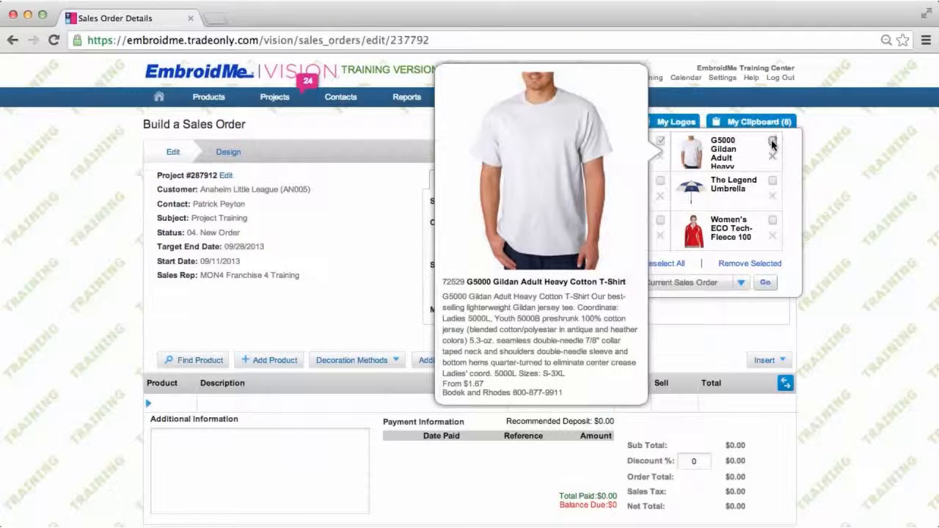
click(765, 284)
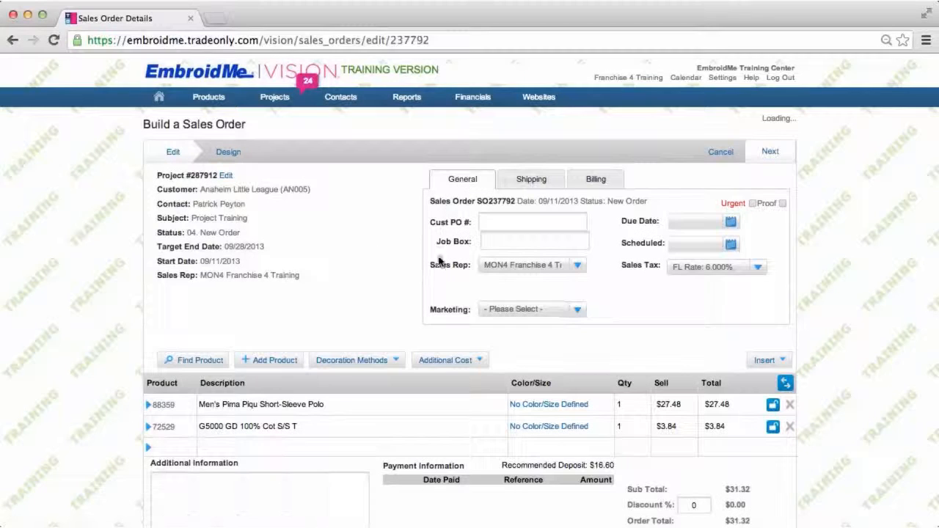
Set the polo line's colour to Espresso with a quantity of 25 in size S
click(352, 360)
mouse_move(370, 413)
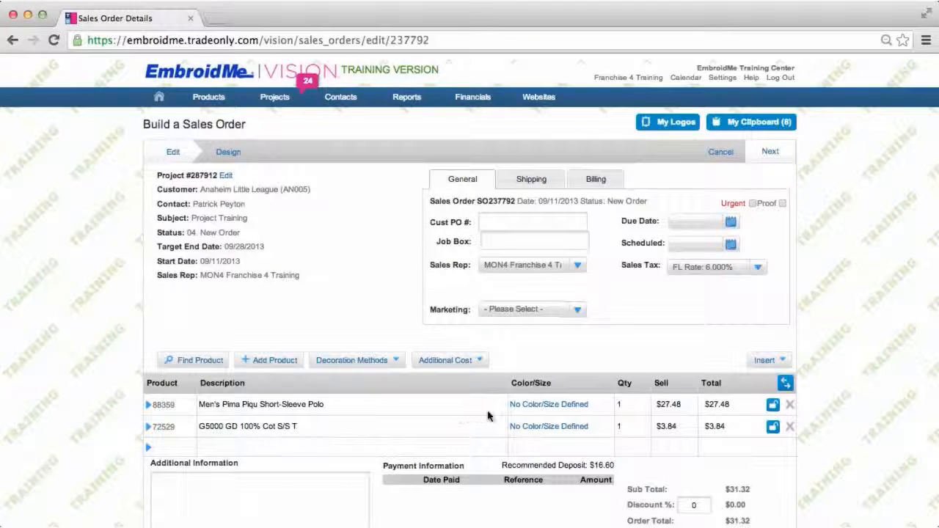
click(550, 406)
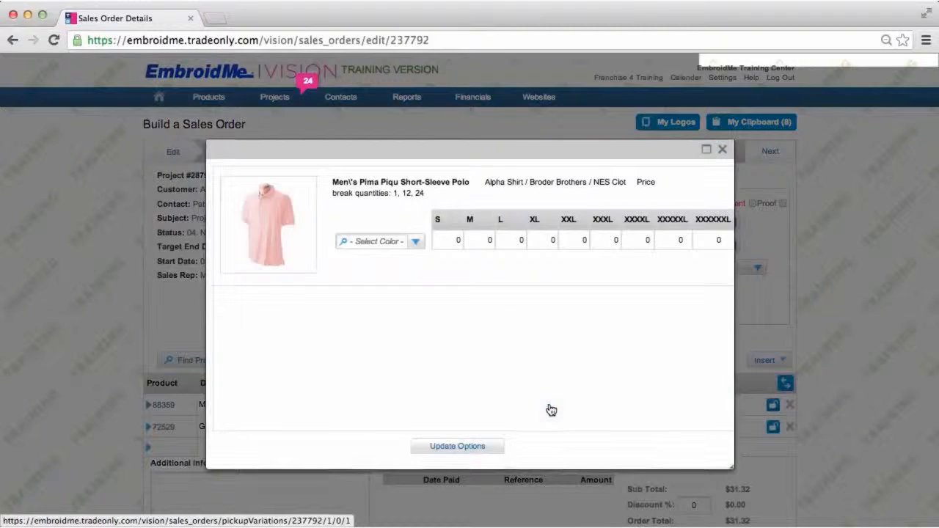
click(415, 244)
click(367, 348)
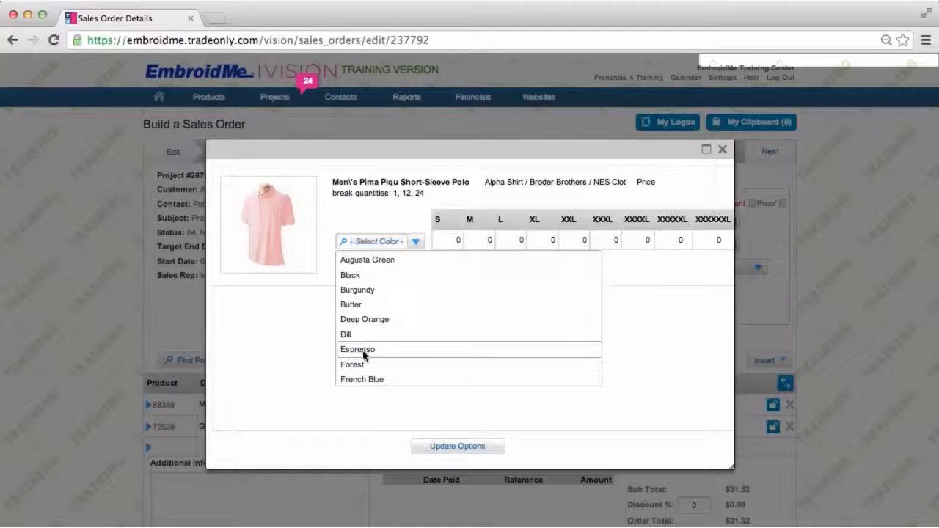
click(459, 240)
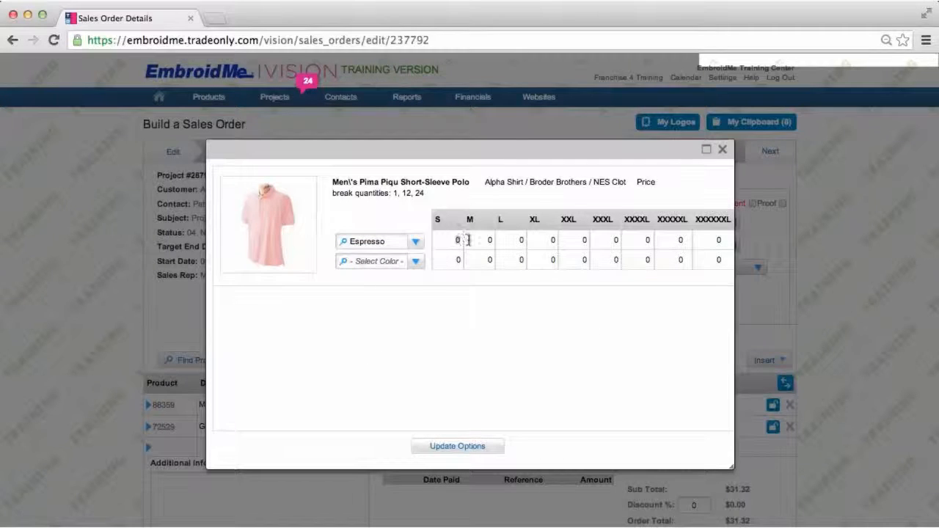
text(25)
click(485, 454)
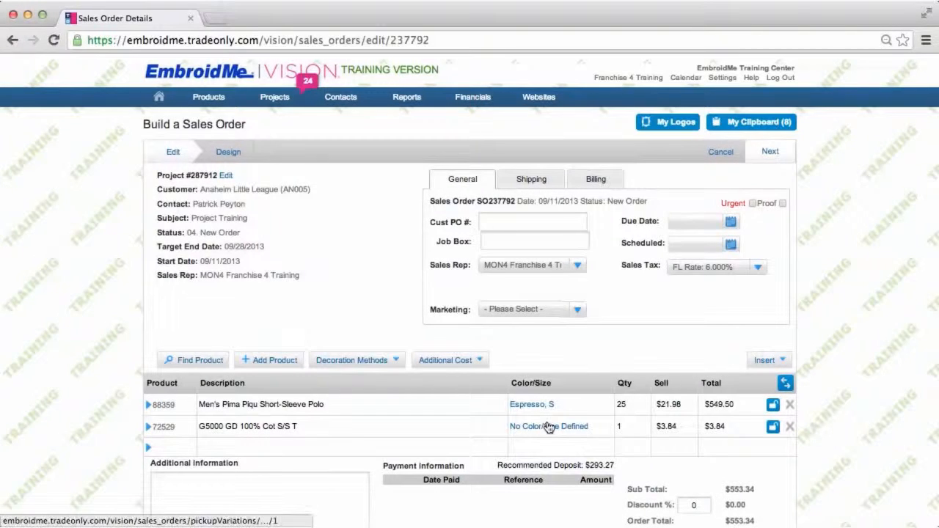
Set the T-shirt line's colour to Antique Irish Green (50/50) with a quantity of 40 in size S
click(549, 428)
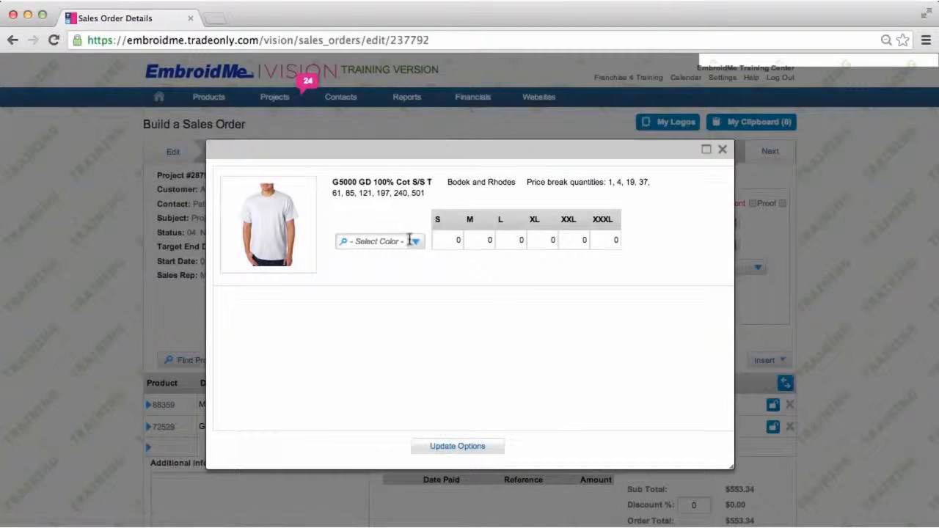
click(420, 247)
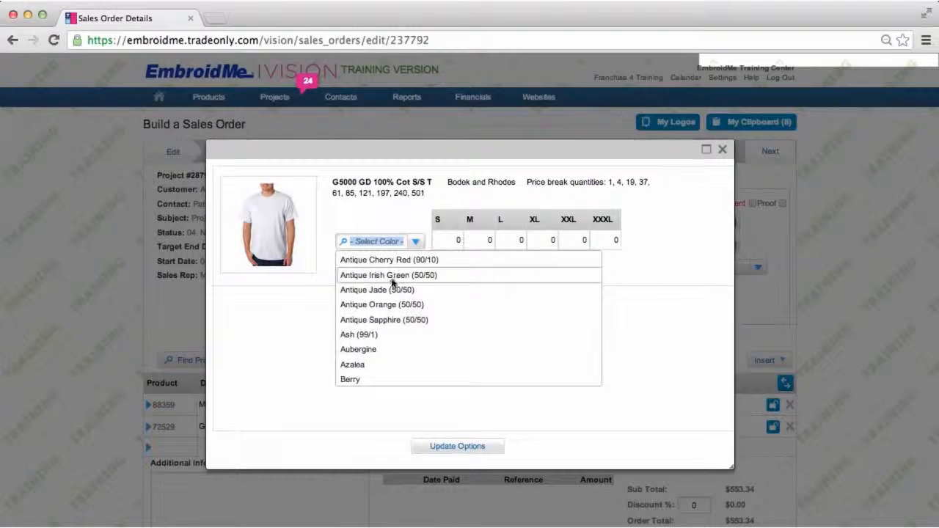
click(391, 279)
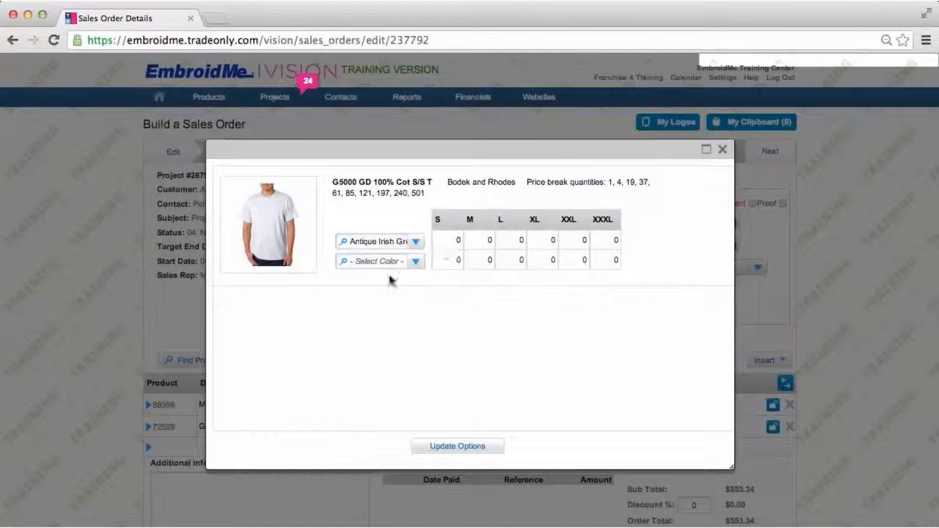
click(455, 242)
text(40)
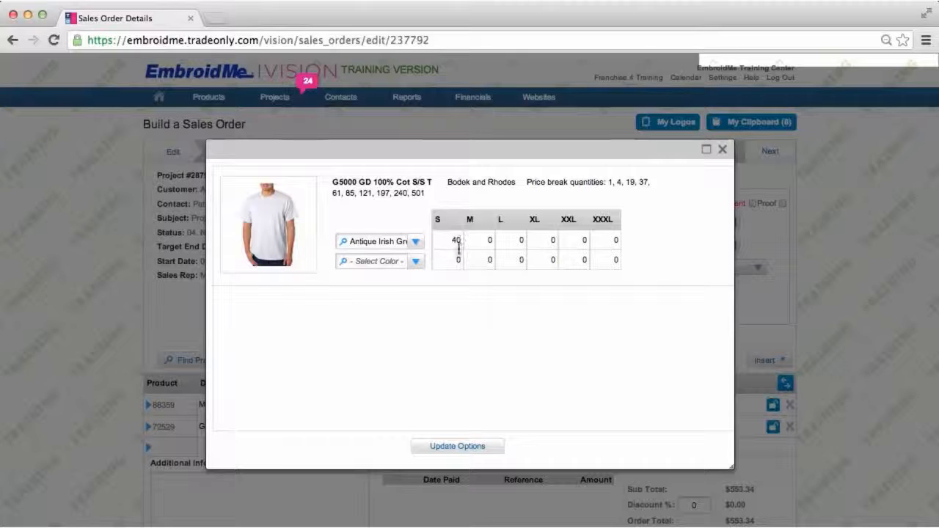
click(470, 448)
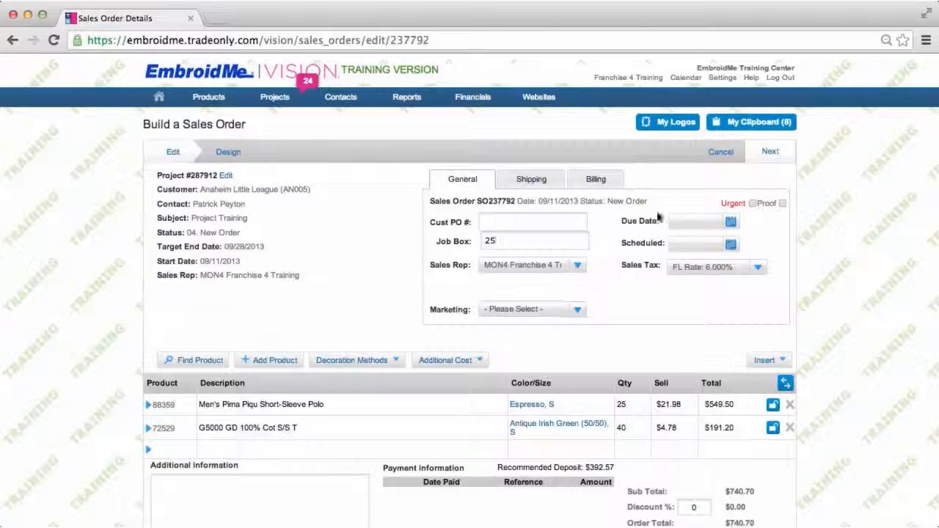
Set the order's due date to 09/28/2013 and scheduled date to 09/26/2013, then save and close it
click(731, 223)
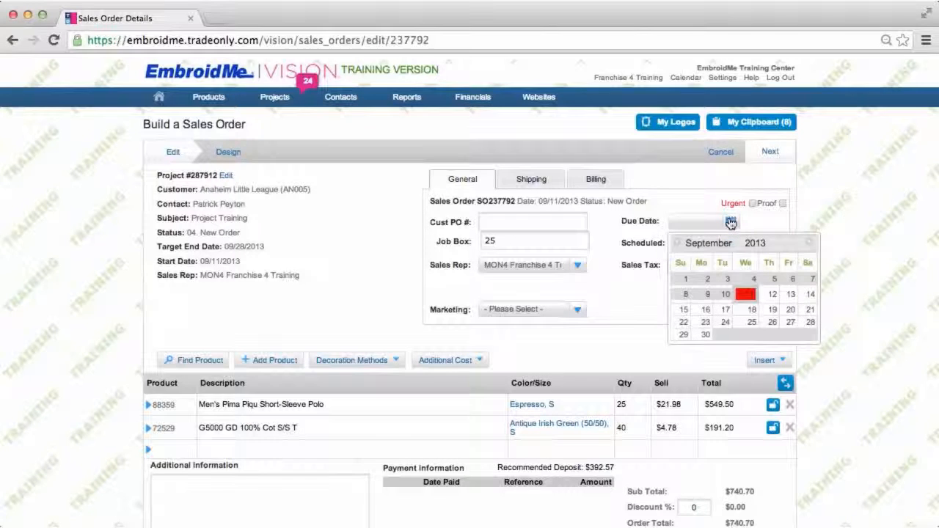
click(810, 322)
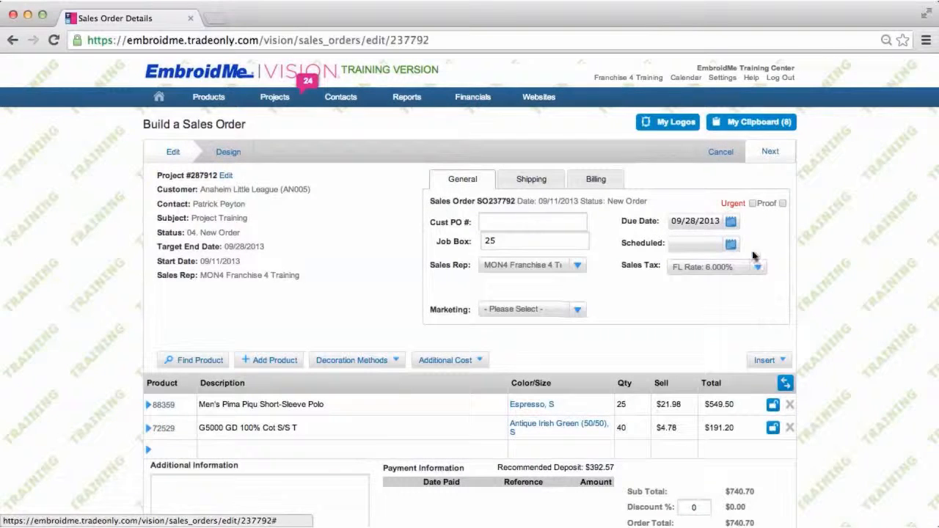
click(731, 246)
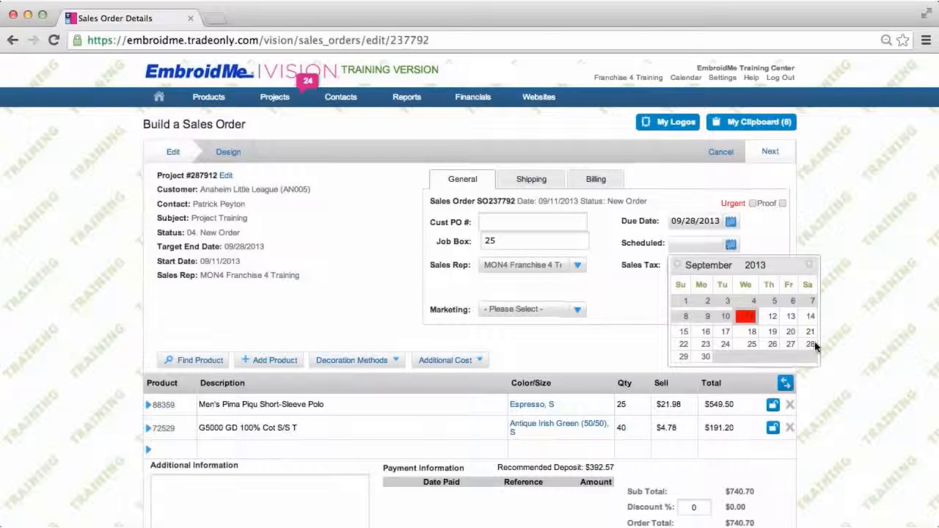
click(769, 346)
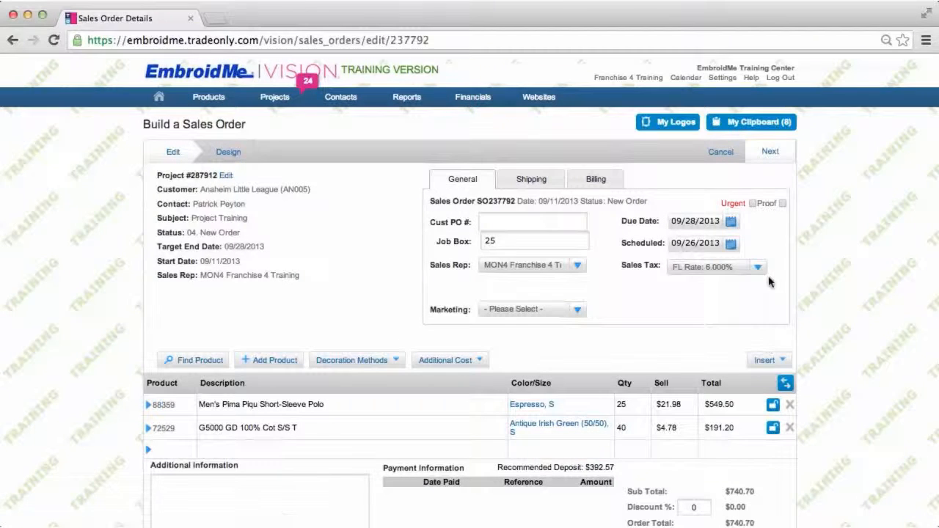
click(769, 153)
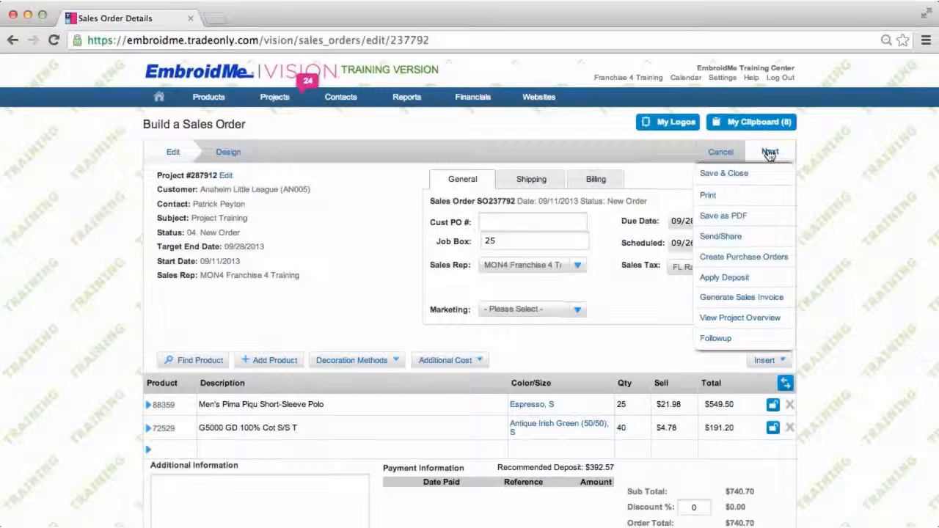
click(741, 175)
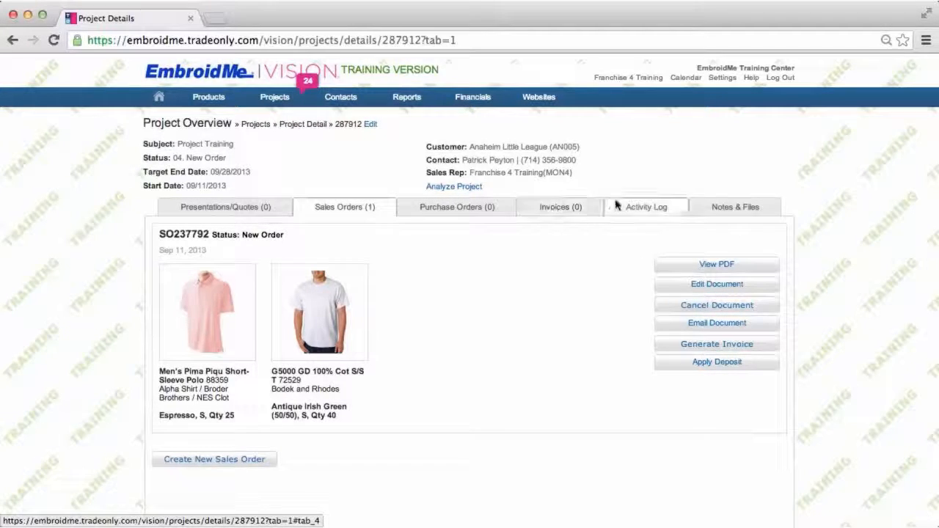
Review the project overview's quotes, sales orders, activity log including completed activities, and notes and files sections
click(209, 211)
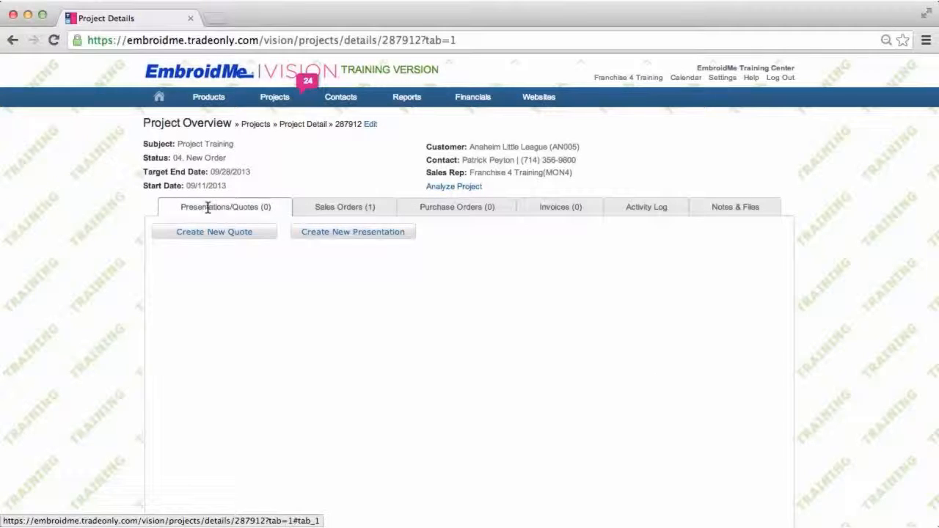
click(328, 208)
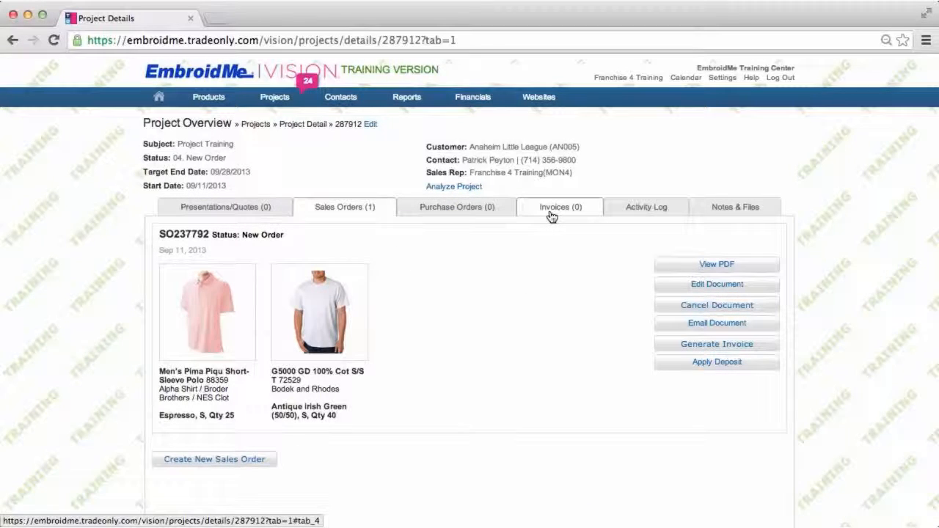
click(642, 212)
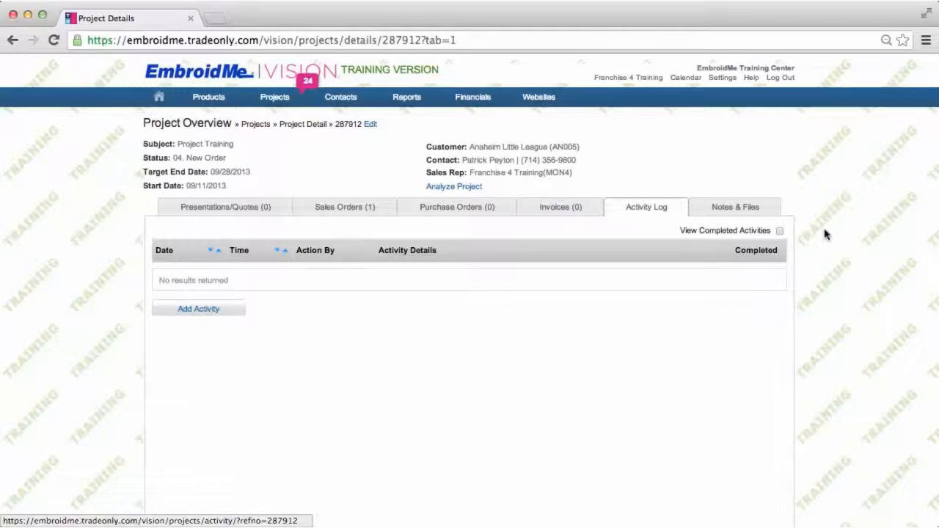
click(779, 231)
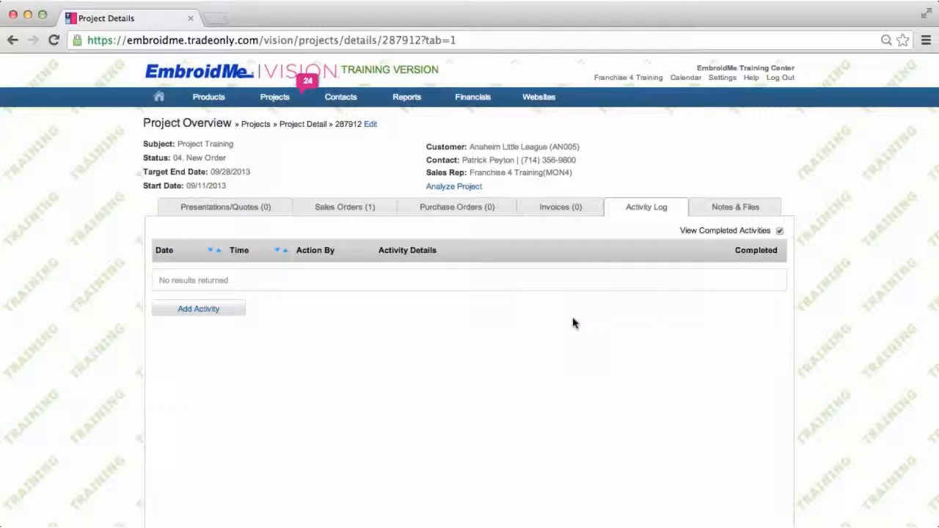
click(733, 208)
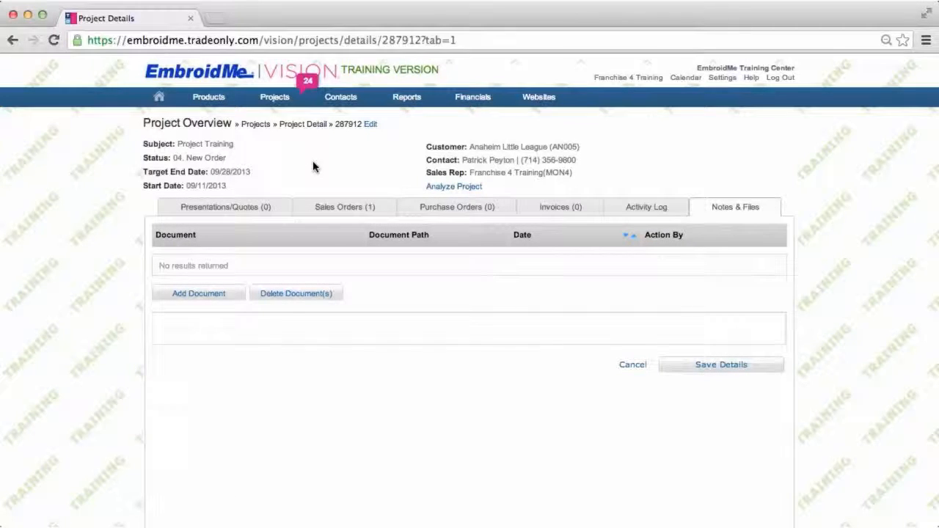
mouse_move(278, 101)
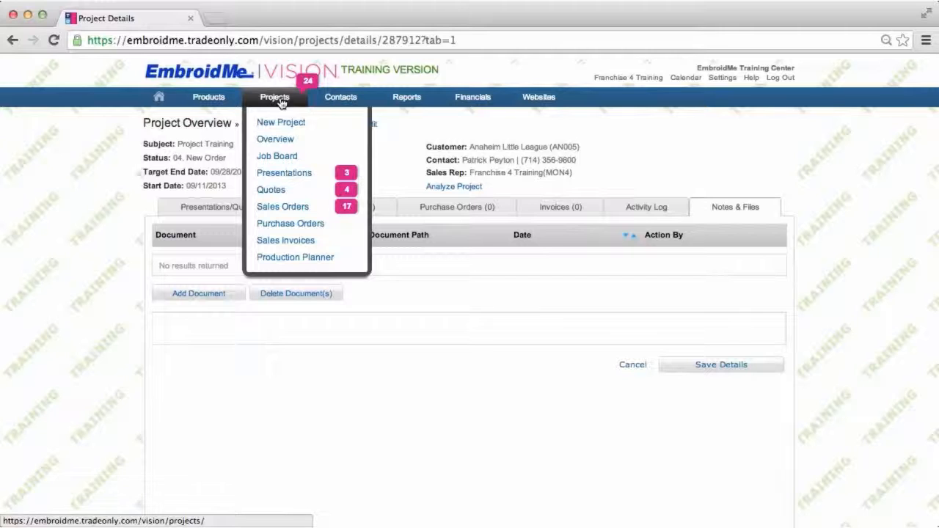
Open project 287902 and review its sales orders, purchase orders, invoices, activity log, and notes and files sections
click(279, 141)
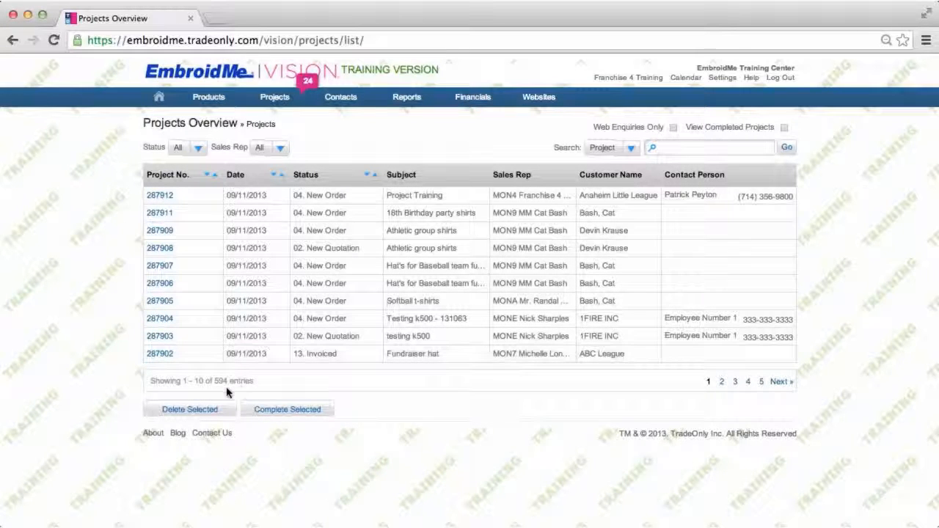
click(167, 355)
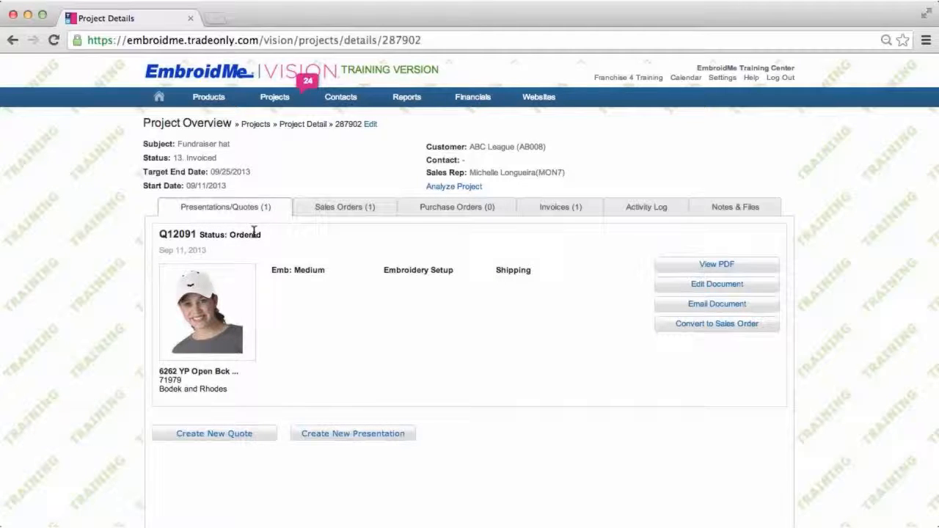
click(331, 210)
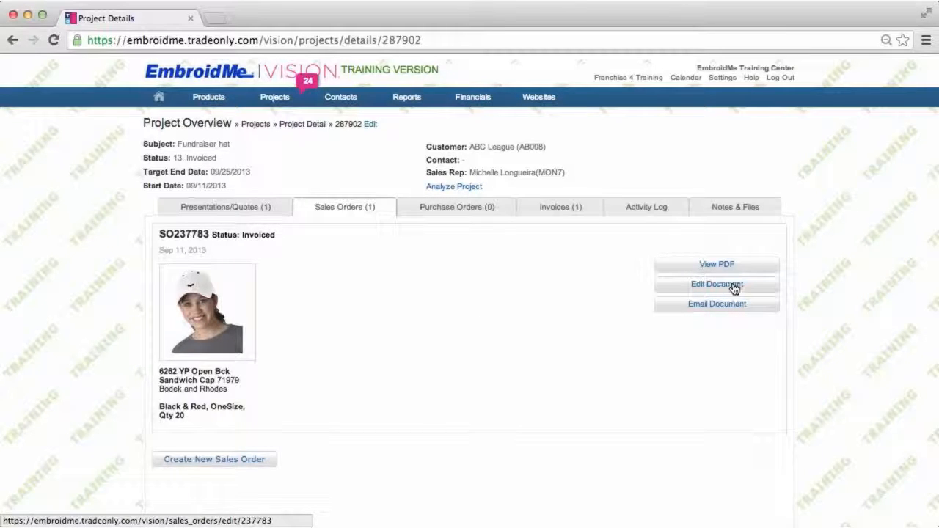
click(452, 209)
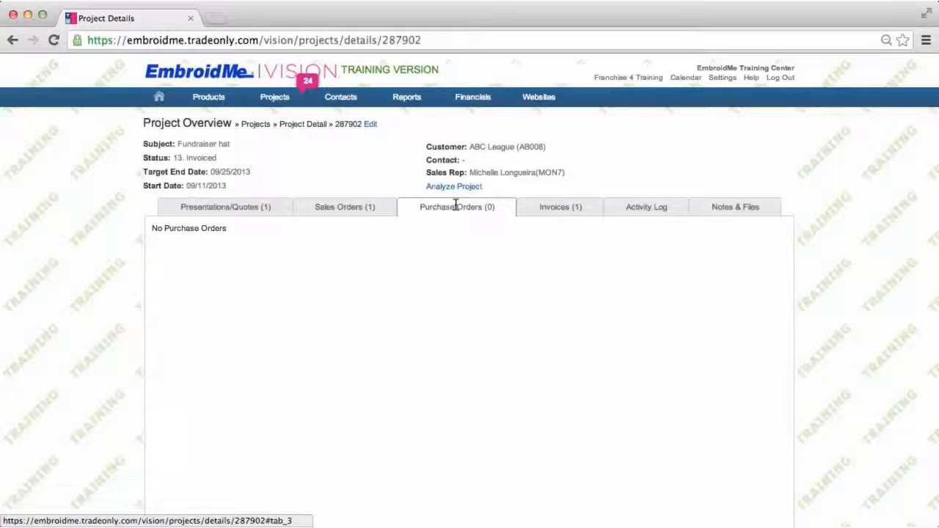
click(553, 209)
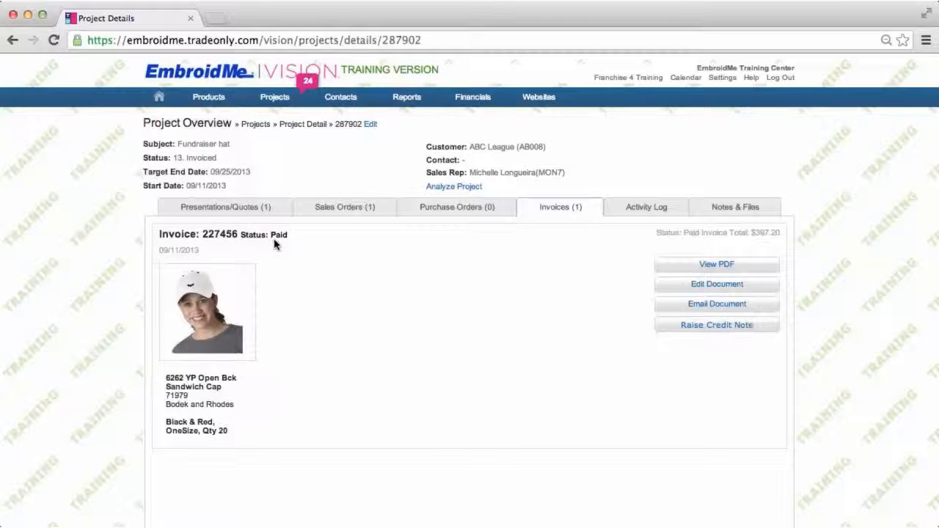
click(656, 209)
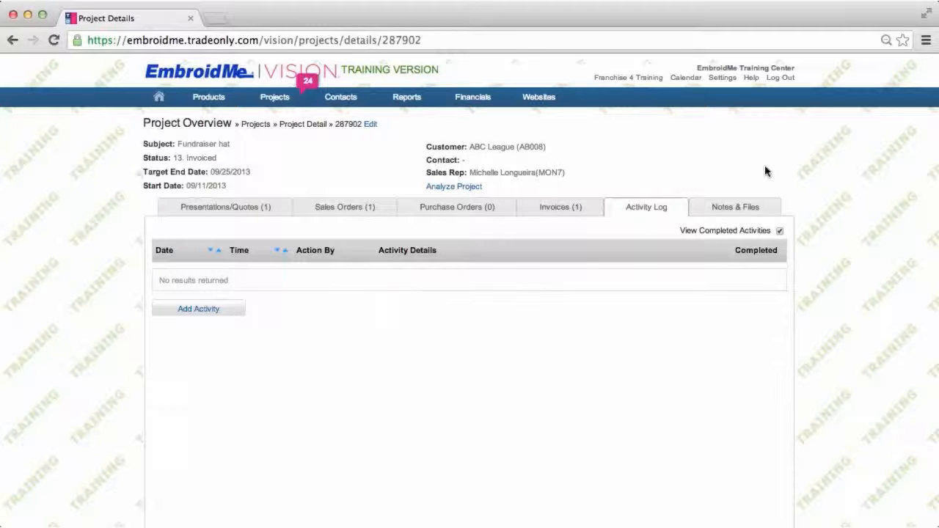
click(736, 206)
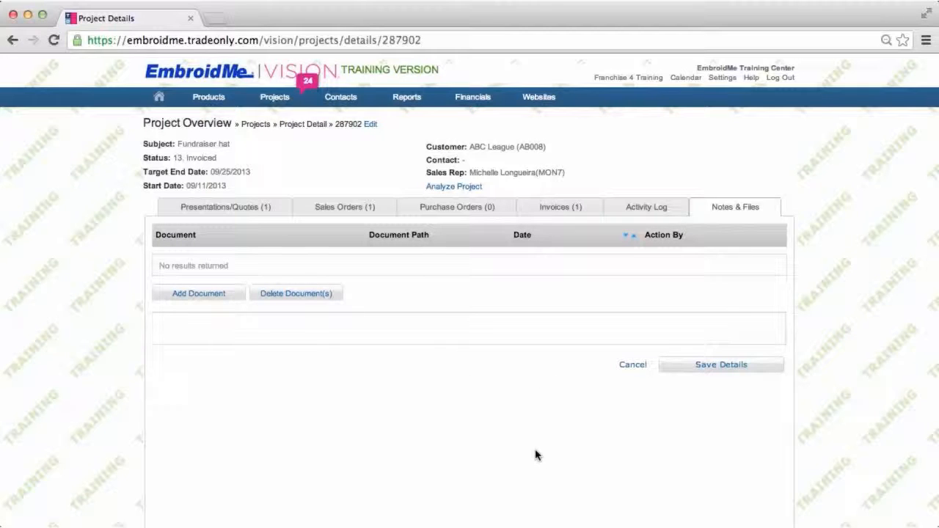
click(345, 207)
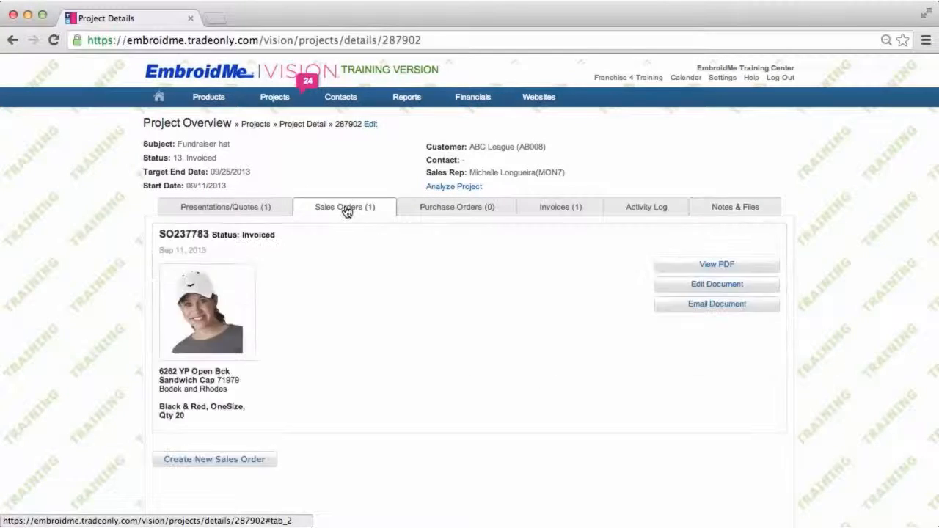
click(560, 209)
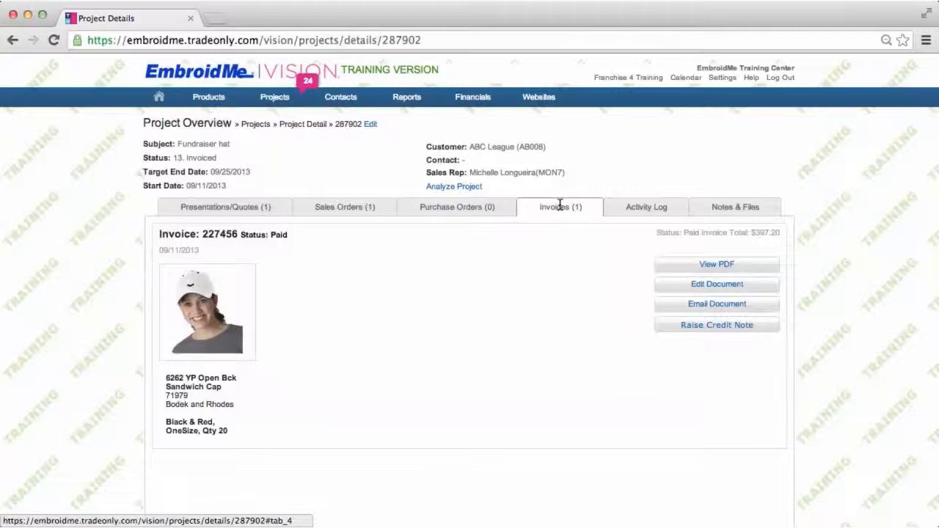
Open the email-sending dialog for invoice 227456 from its template design page
click(717, 307)
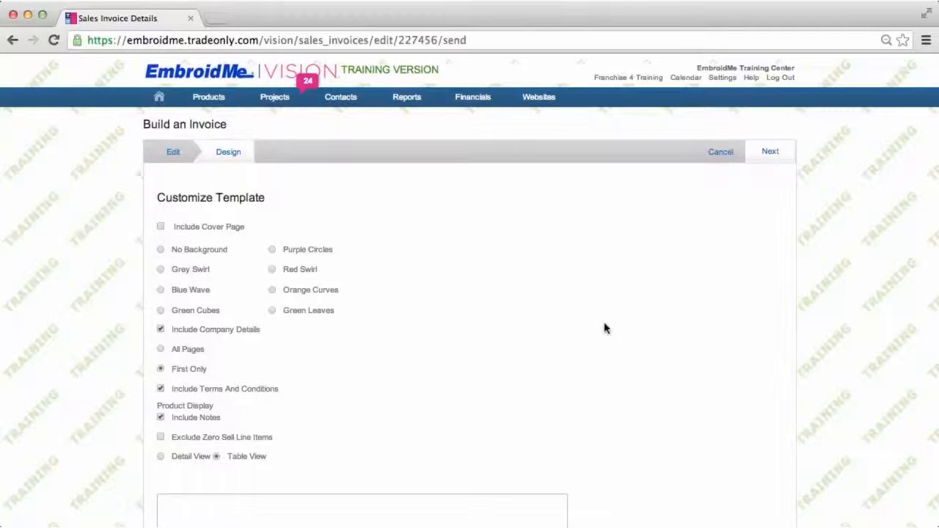
scroll(606, 329, down, 2)
scroll(606, 328, up, 2)
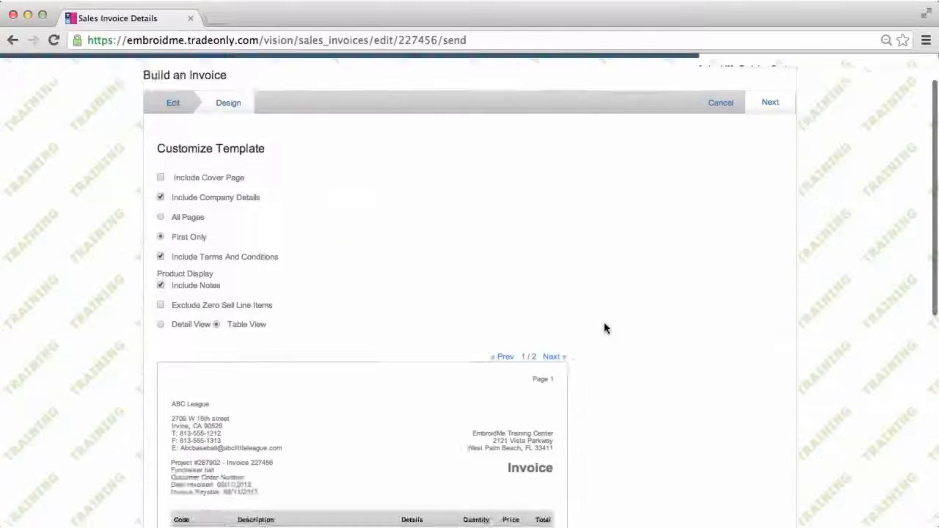
click(776, 156)
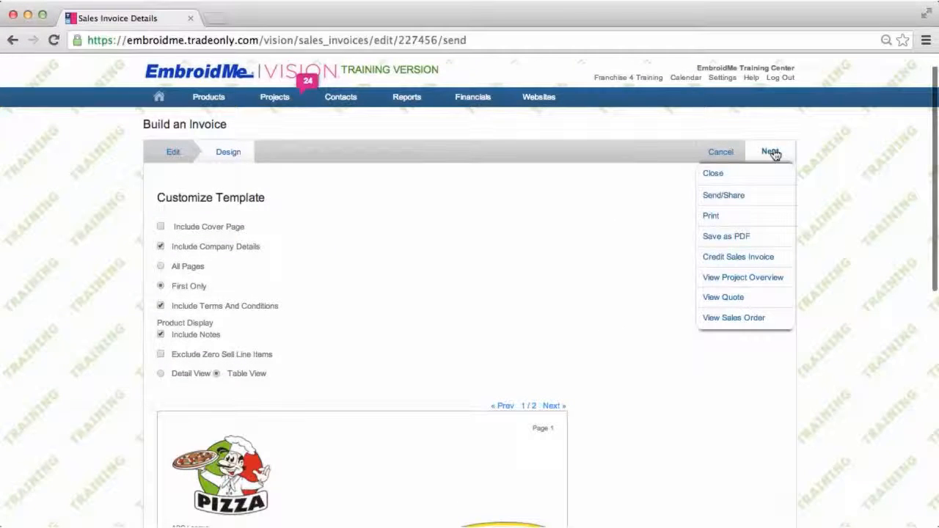
click(732, 199)
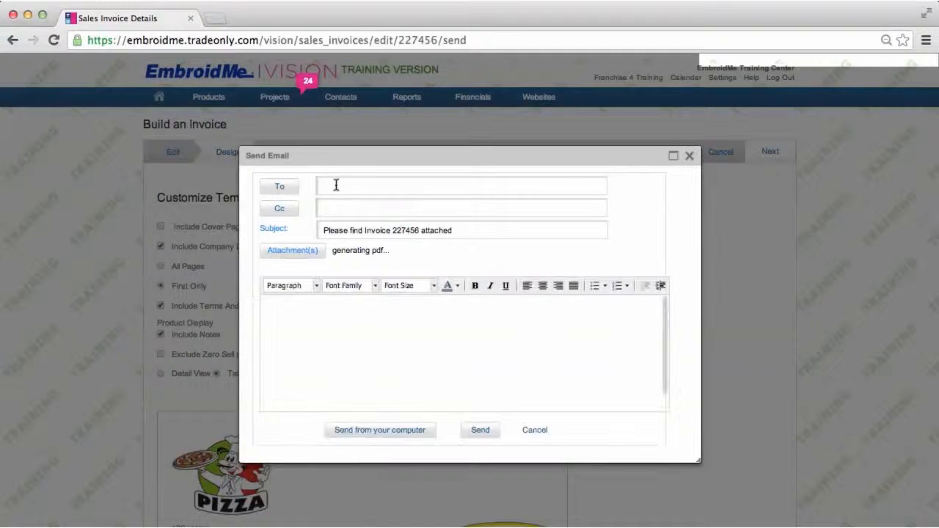
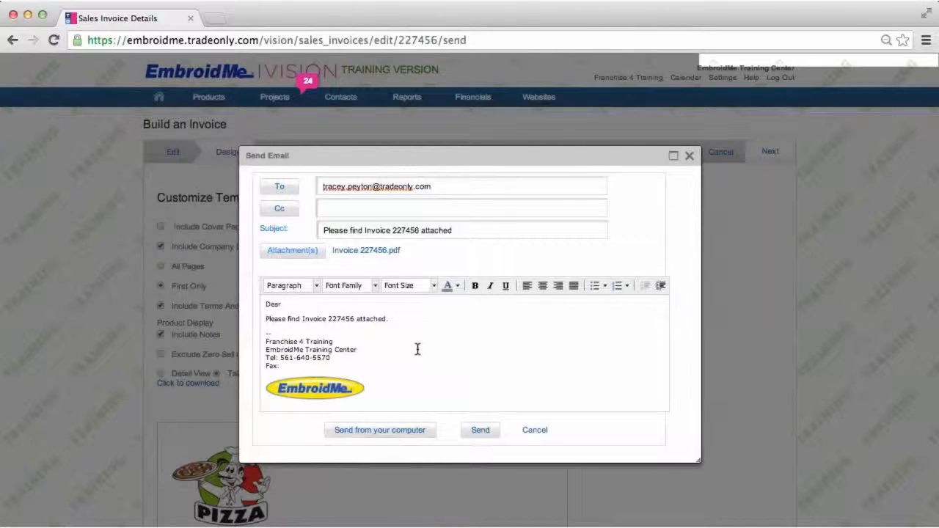
Enter the recipient's e-mail address and send the invoice email, closing the confirmation
click(481, 430)
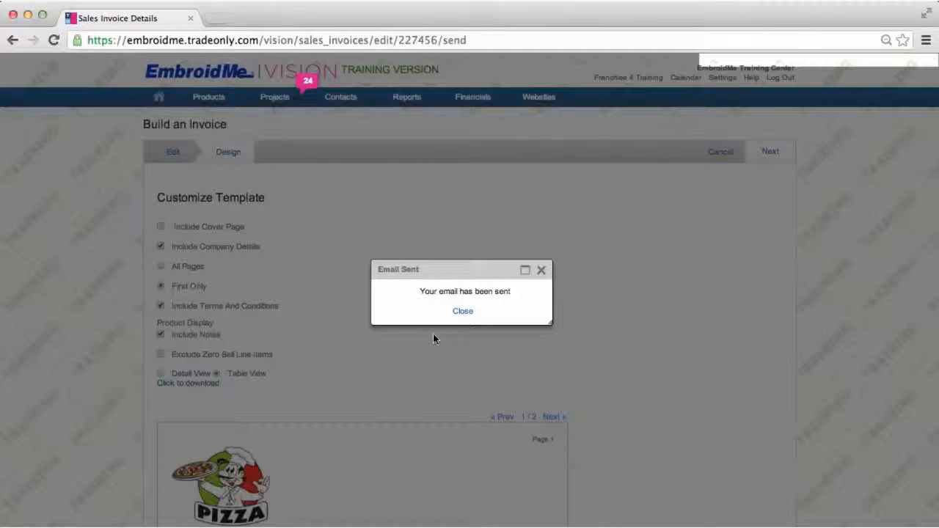
click(463, 311)
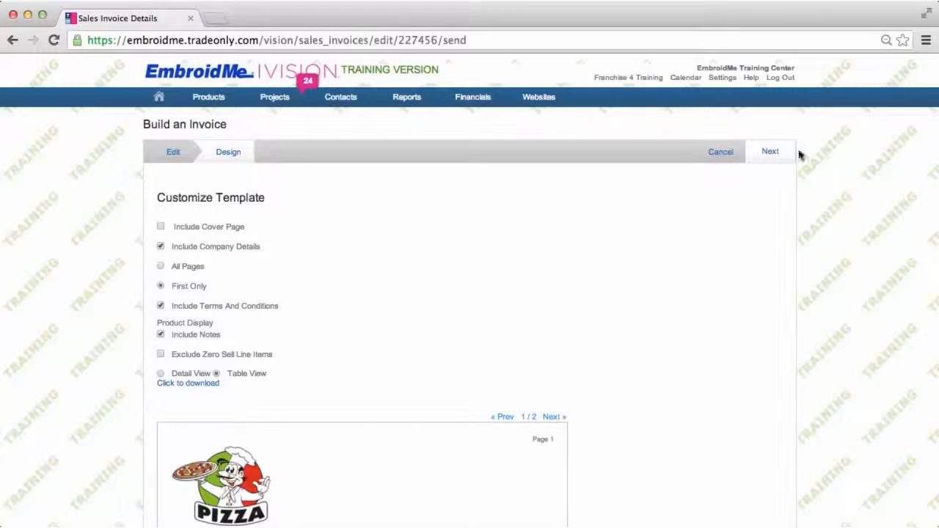
Return to project 287902 and show completed activities in its activity log
click(770, 152)
mouse_move(273, 101)
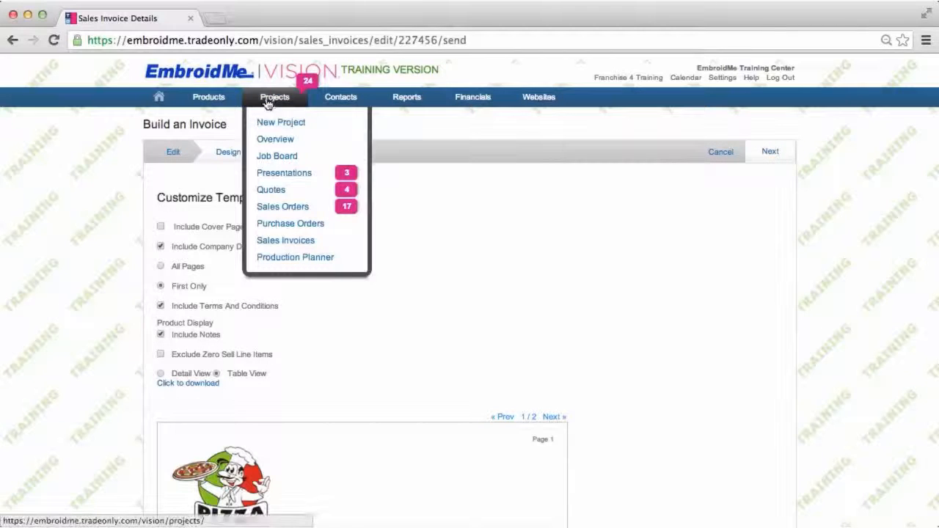
click(281, 145)
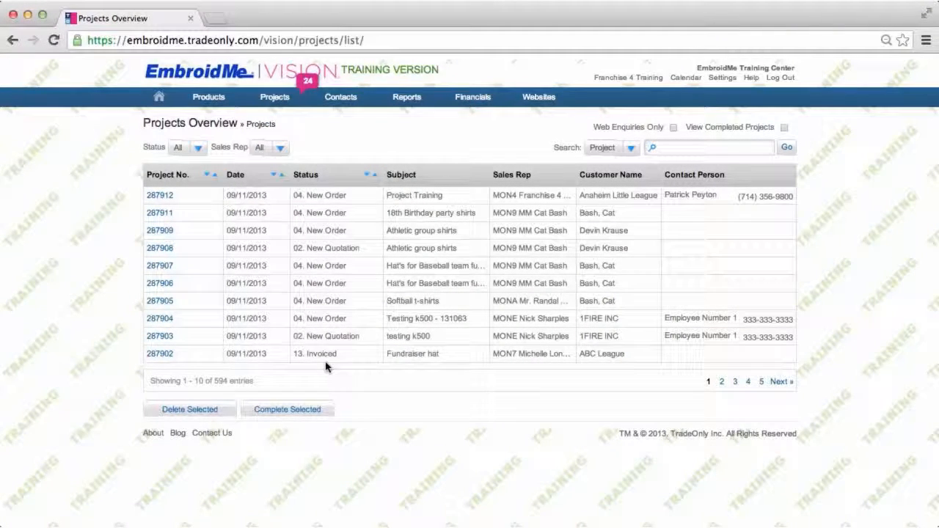
click(158, 356)
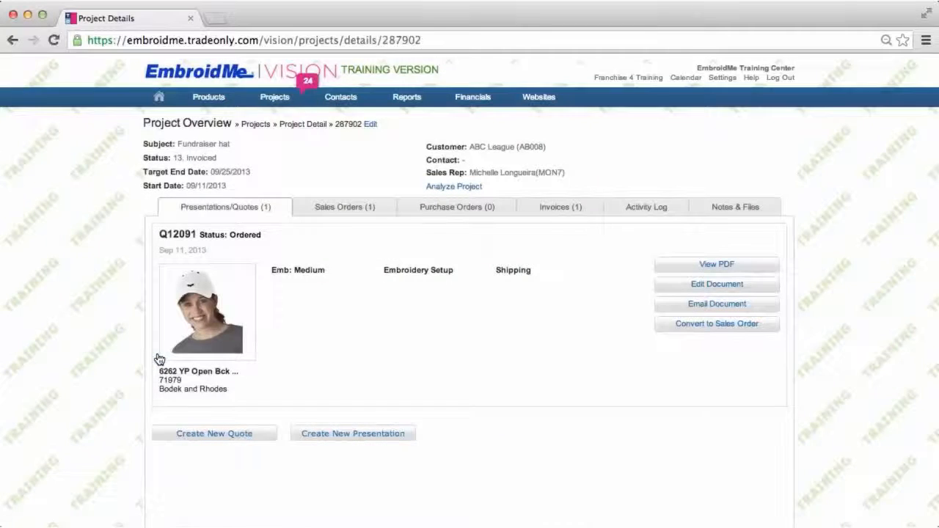
click(640, 209)
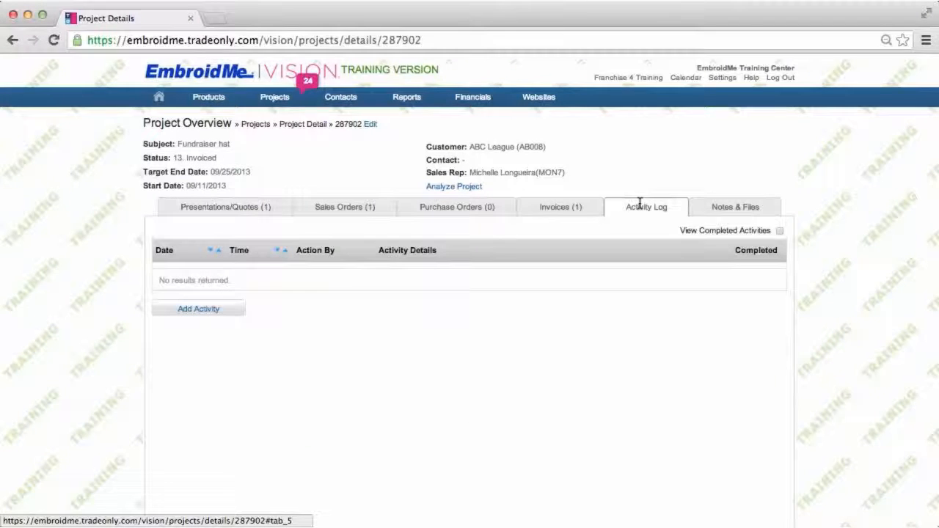
click(779, 231)
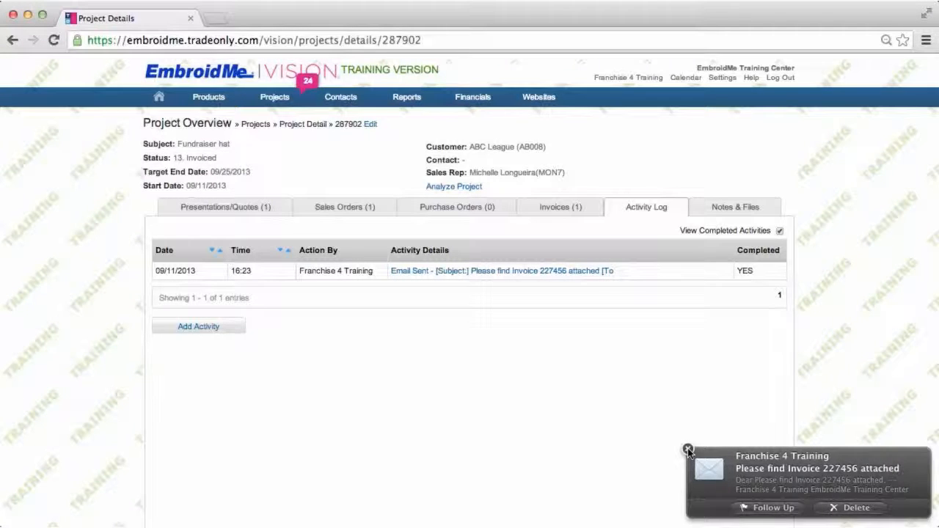
click(687, 449)
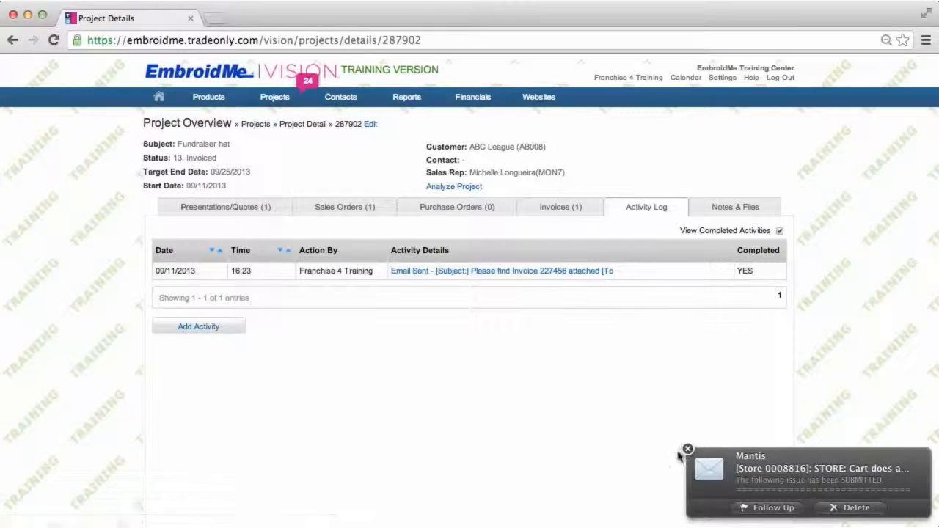
click(688, 449)
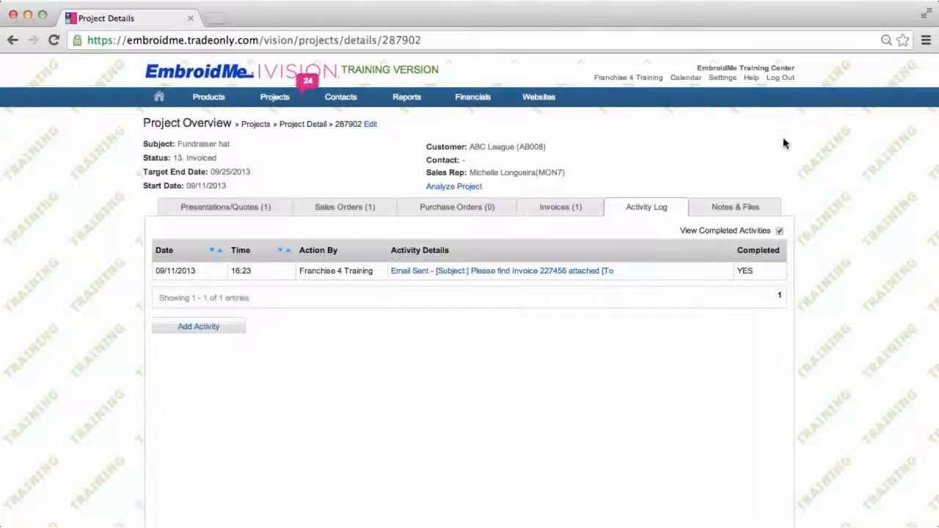
Browse the projects overview and presentations overview lists, including the presentation search options
mouse_move(277, 99)
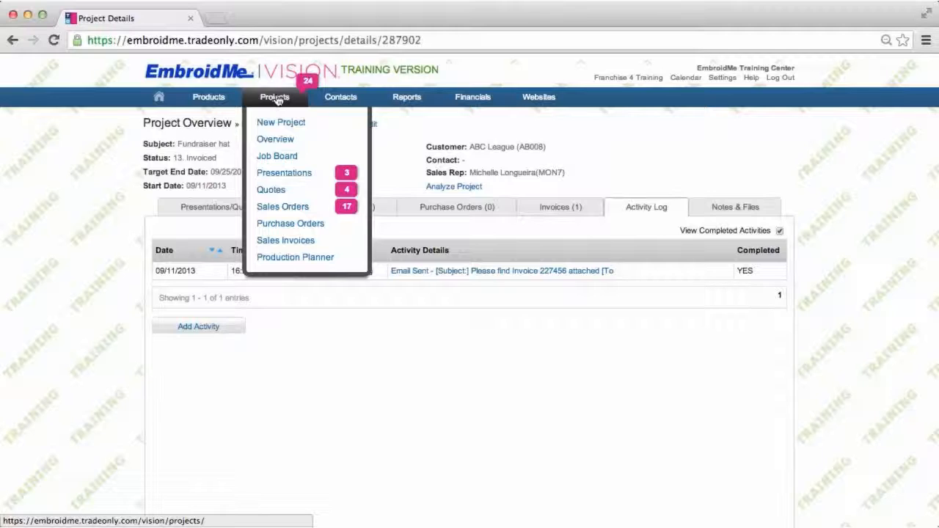
click(277, 100)
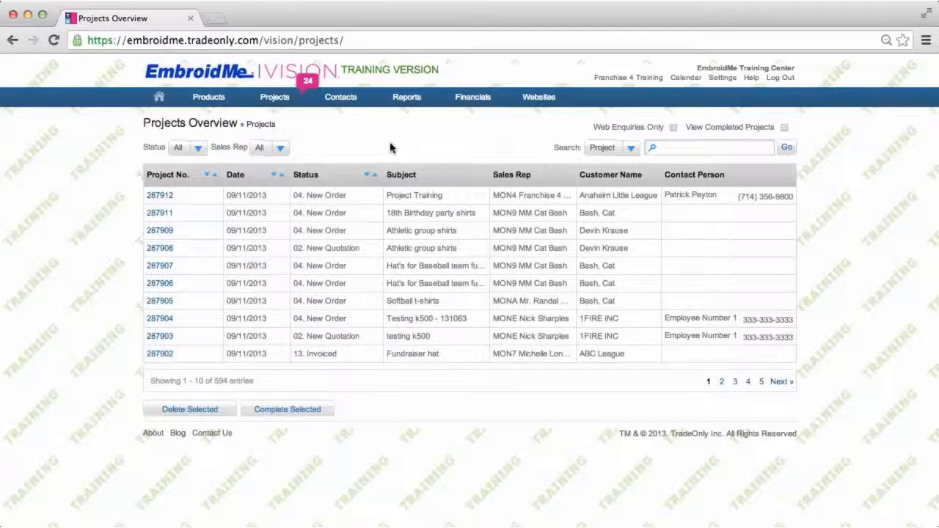
mouse_move(281, 96)
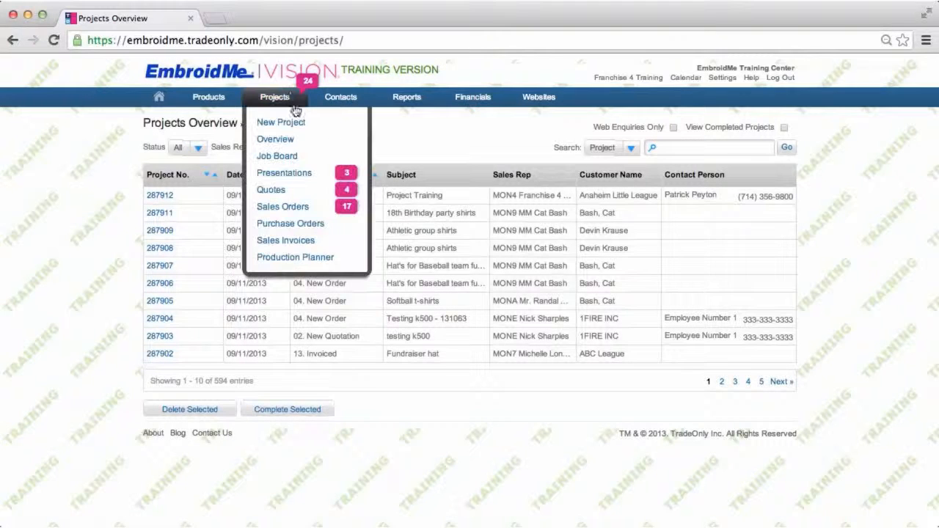
click(285, 176)
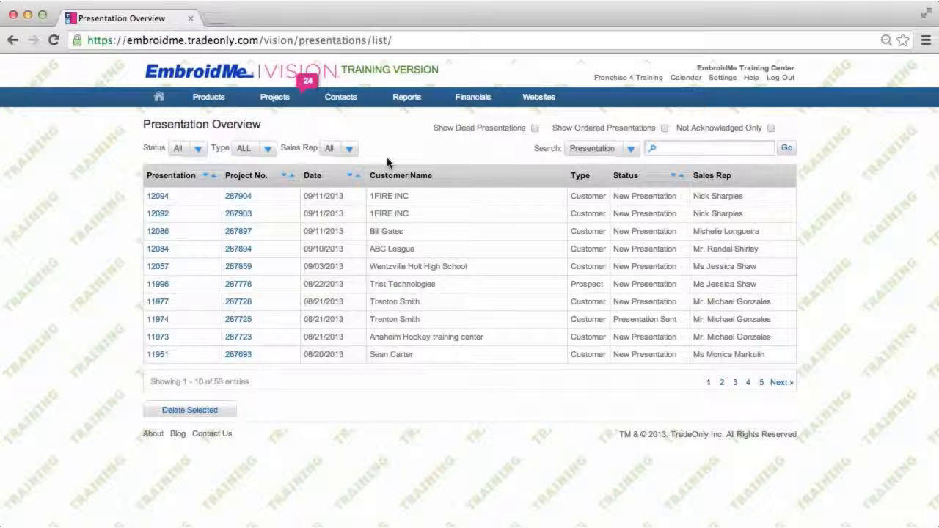
click(631, 152)
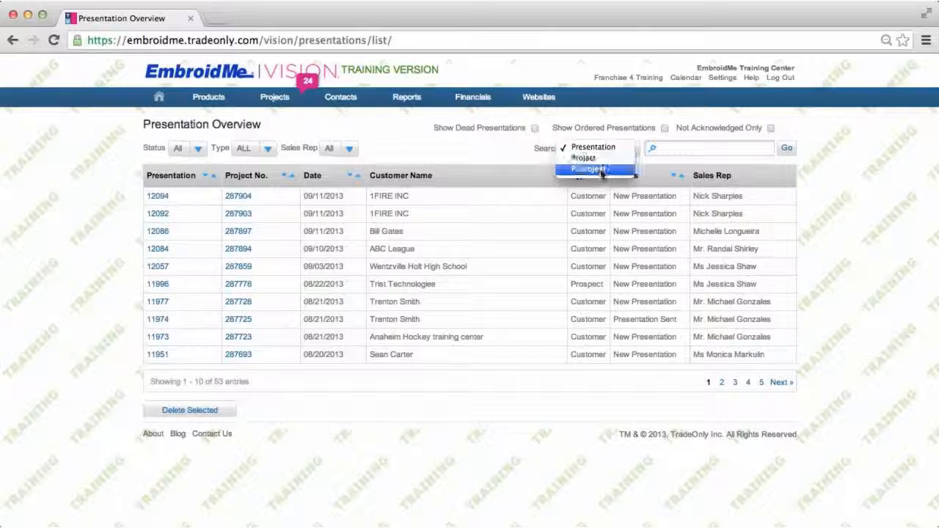
click(501, 155)
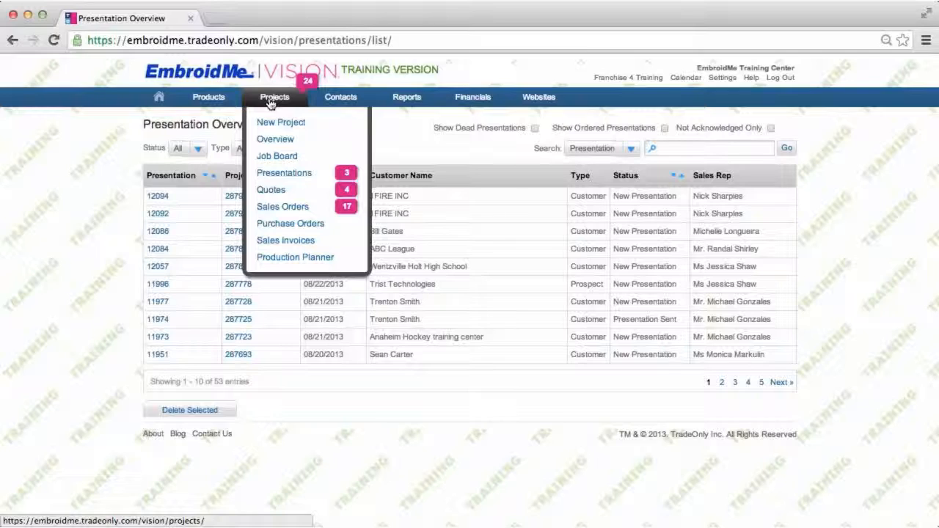
Open the quotes and sales orders overview lists and view the sales order search options
click(286, 192)
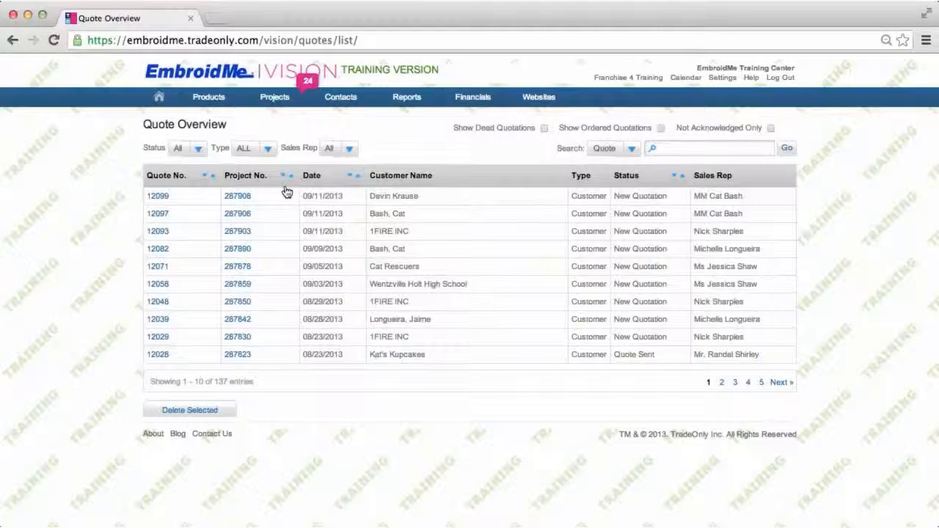
mouse_move(270, 101)
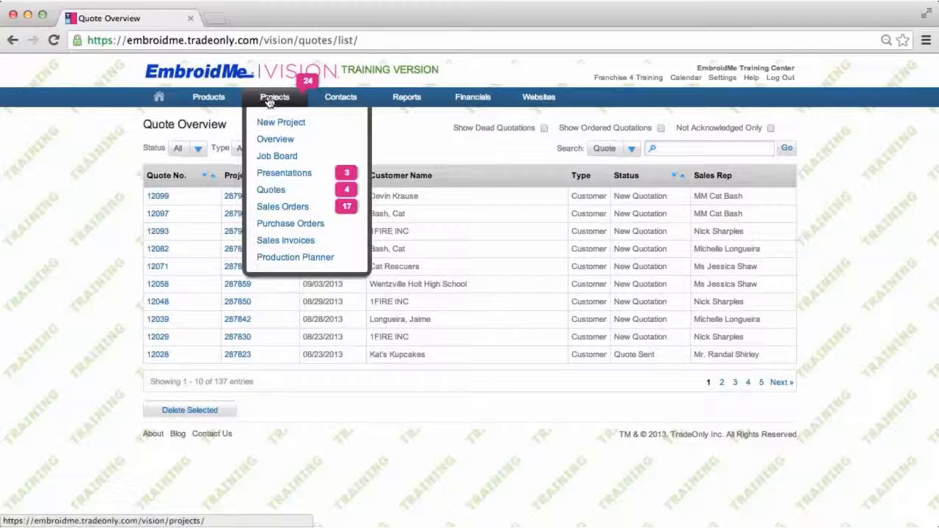
click(283, 209)
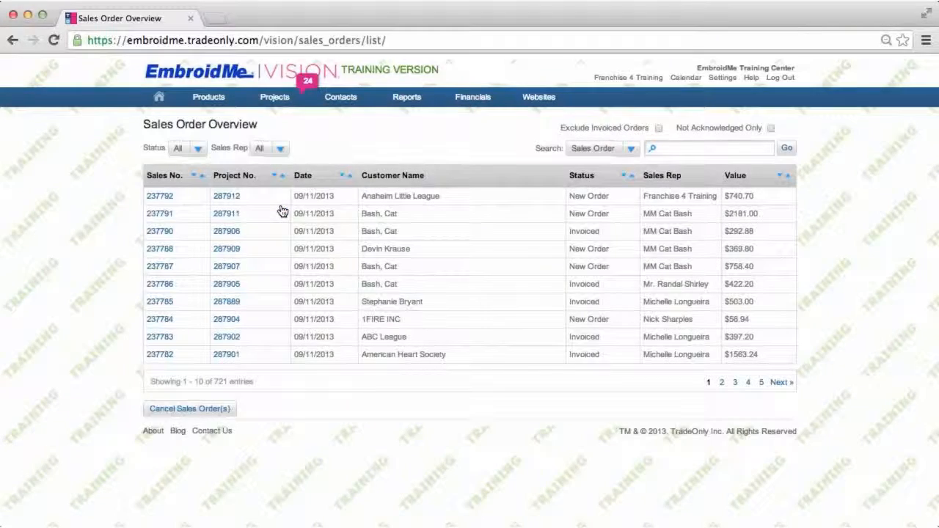
click(632, 149)
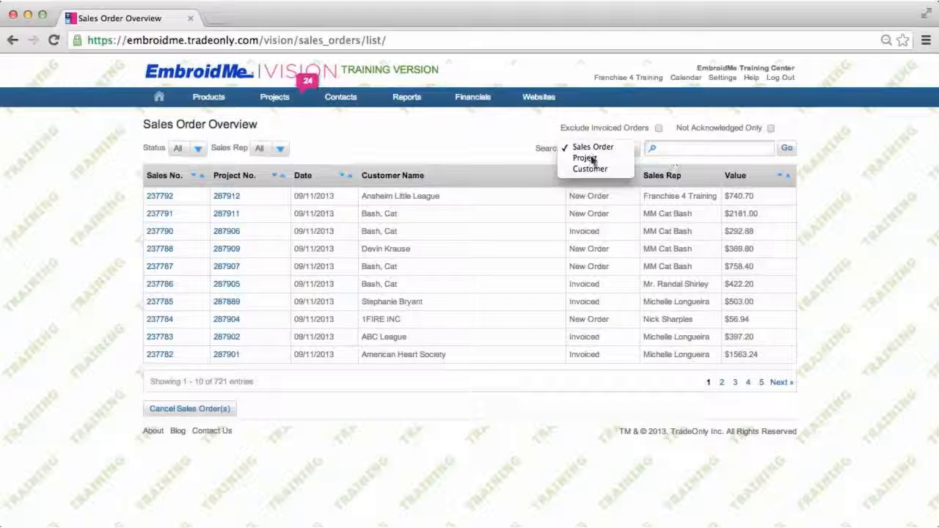
Start a new project with the subject Tracey's Tea Party and a target date of 09/30/2013
click(479, 148)
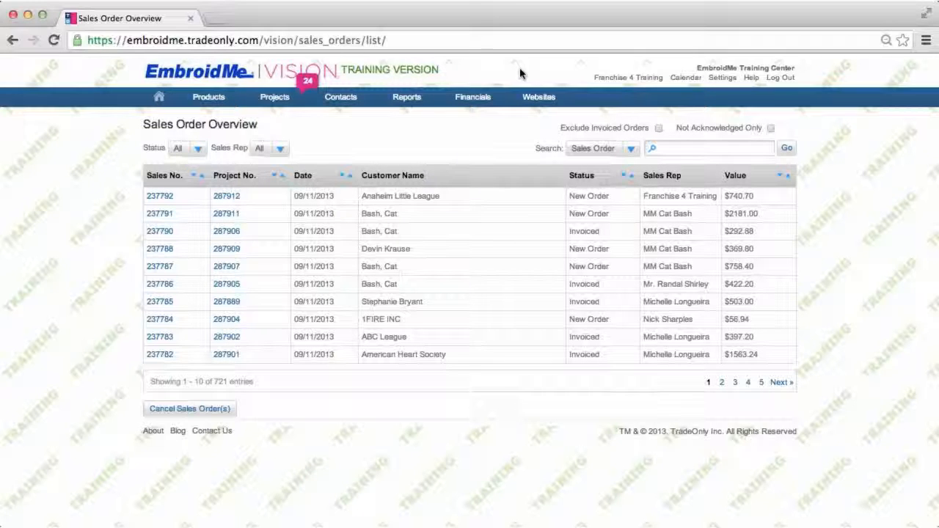
mouse_move(293, 97)
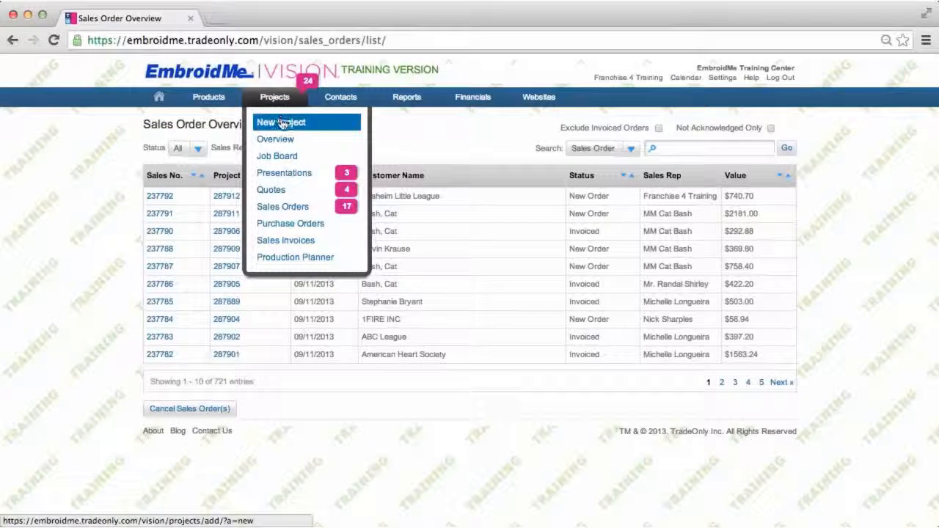
click(282, 123)
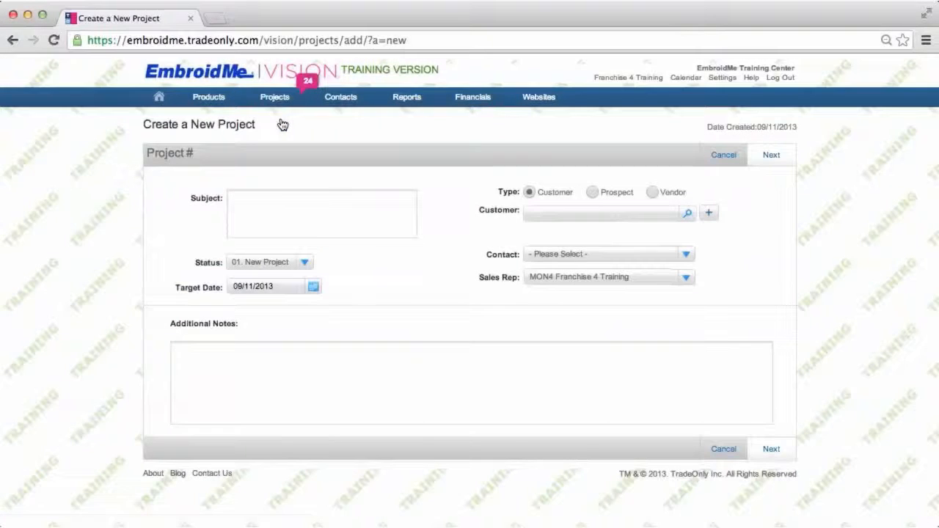
click(240, 202)
text(Tracey's Tea Party)
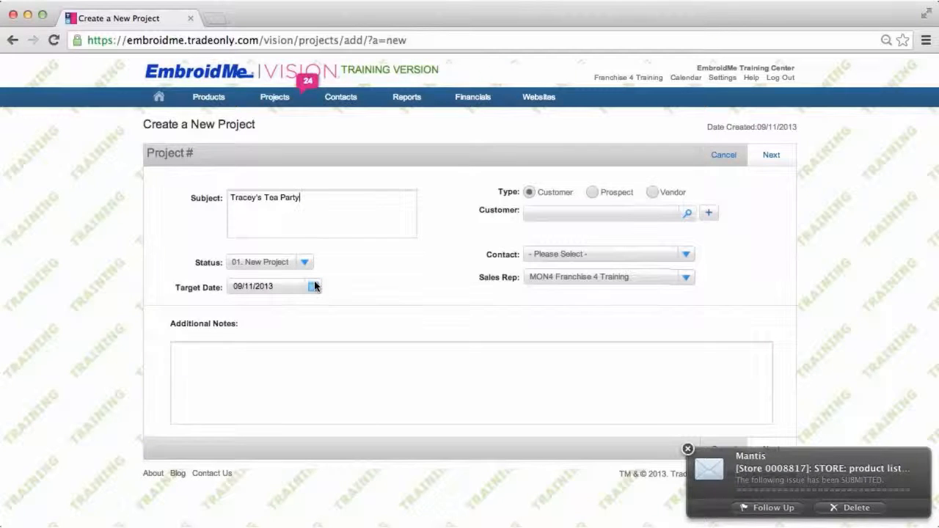
click(313, 287)
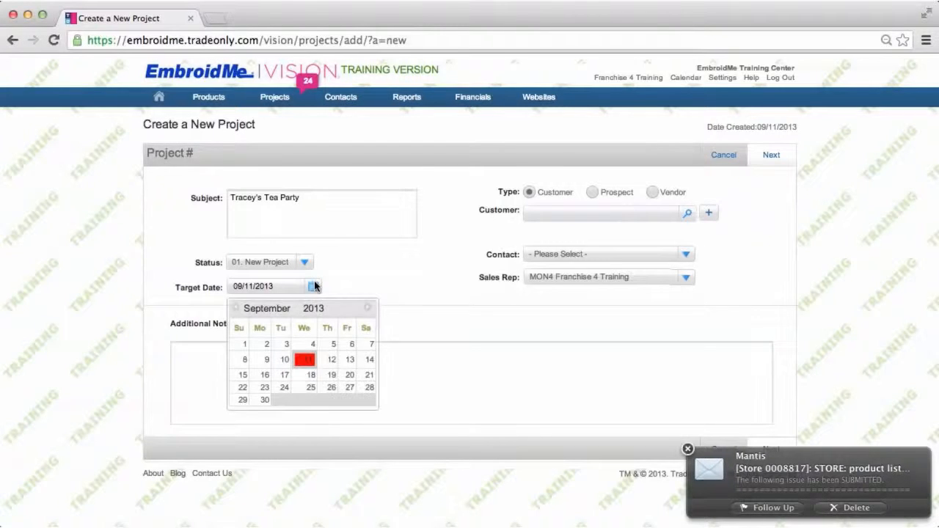
click(257, 403)
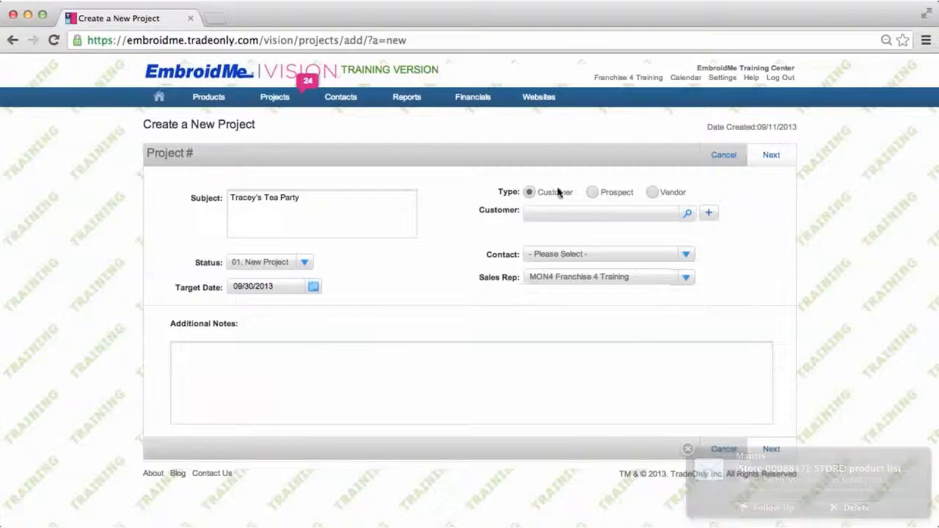
click(533, 217)
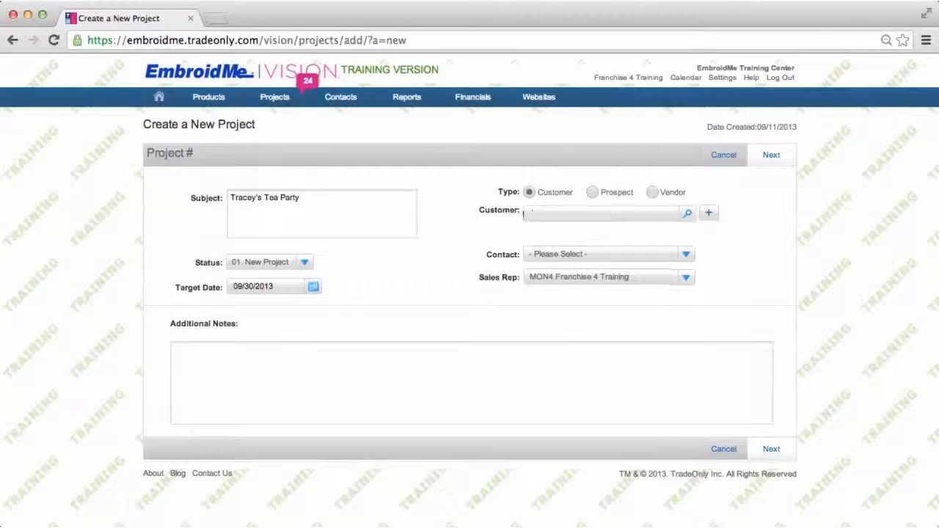
text(abc)
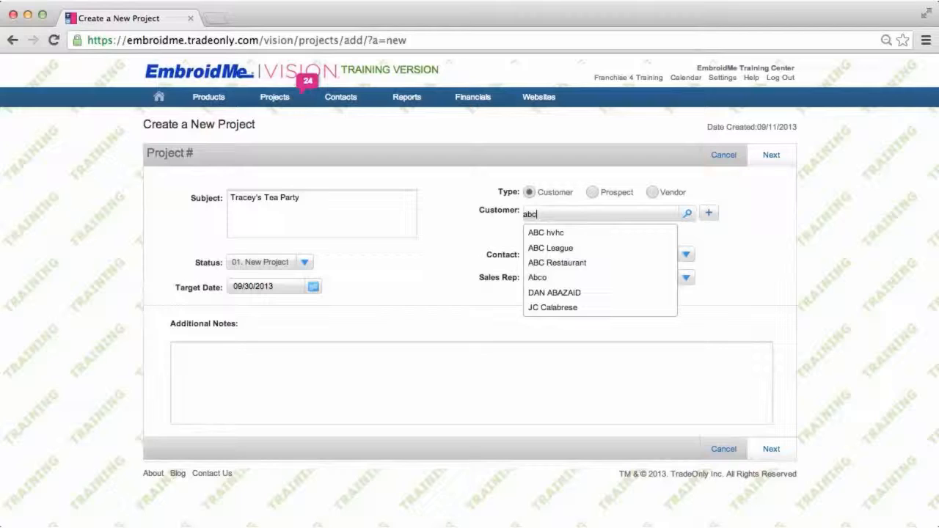
click(562, 251)
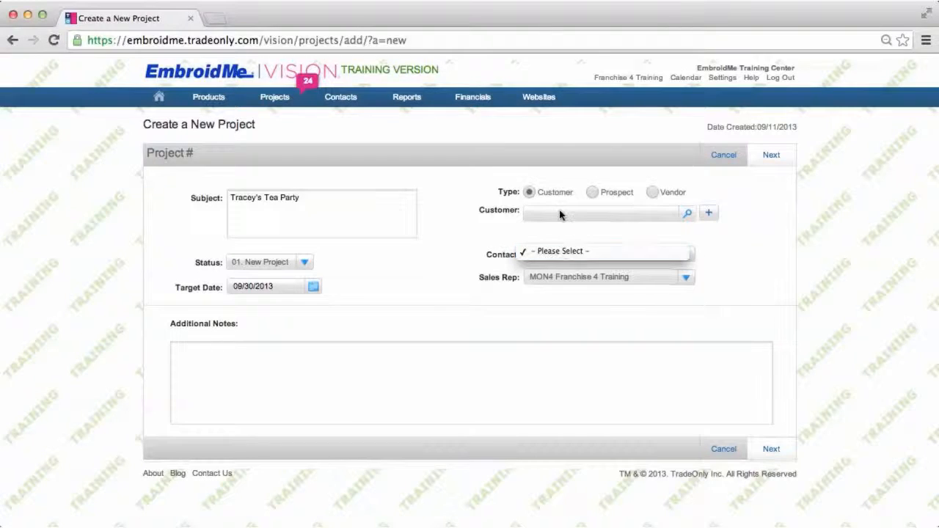
click(558, 214)
text(a)
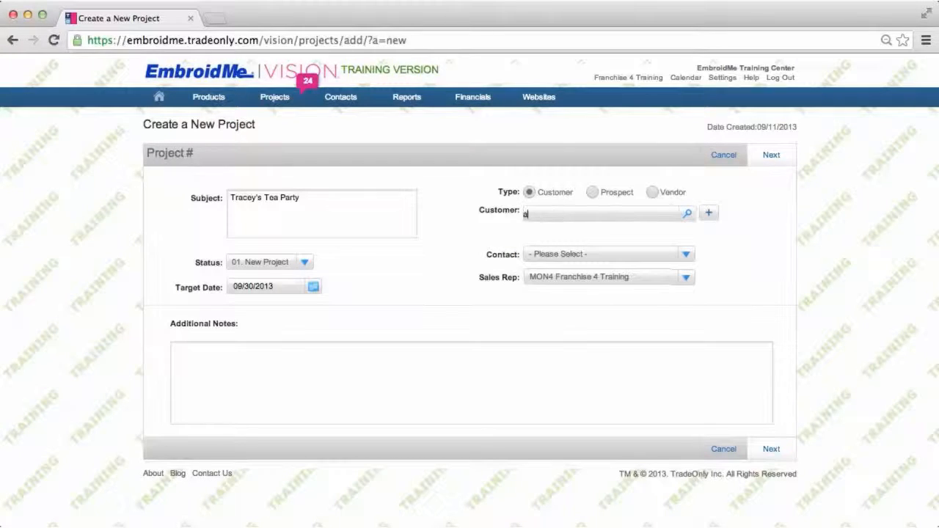
text(bc league)
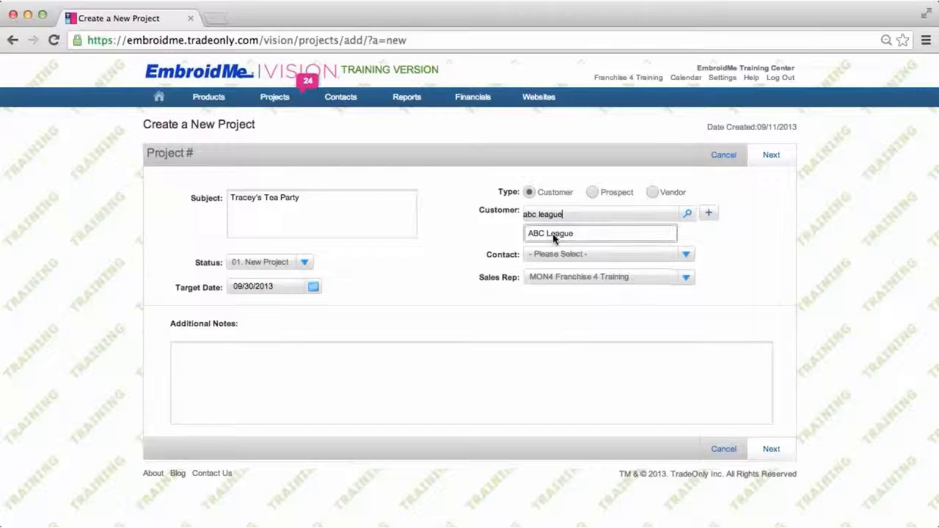
click(553, 233)
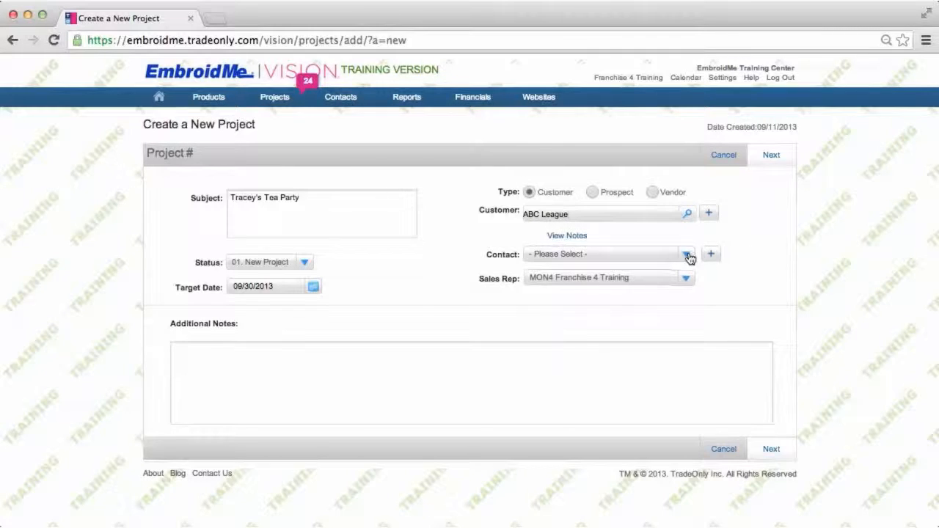
click(686, 254)
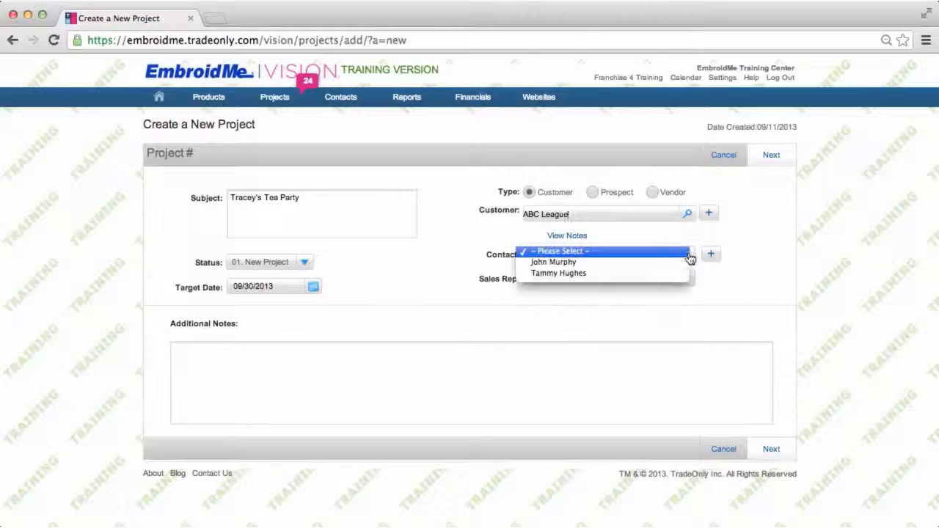
click(572, 274)
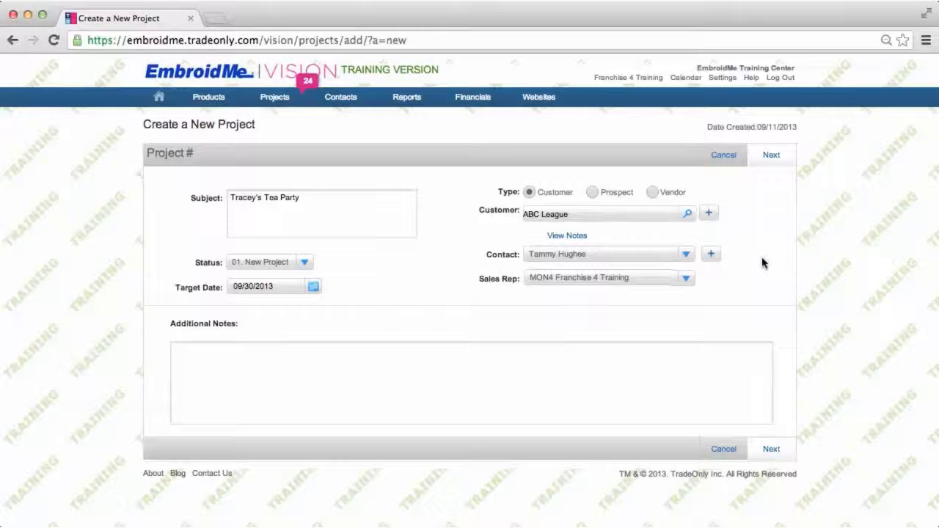
Create the project's sales order by copying an ABC League sales order, then save and close it
click(771, 156)
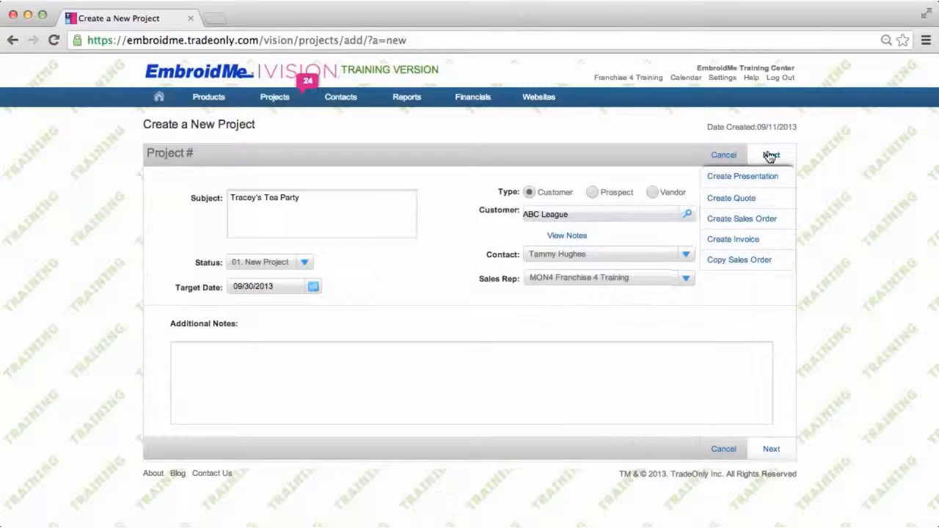
click(756, 264)
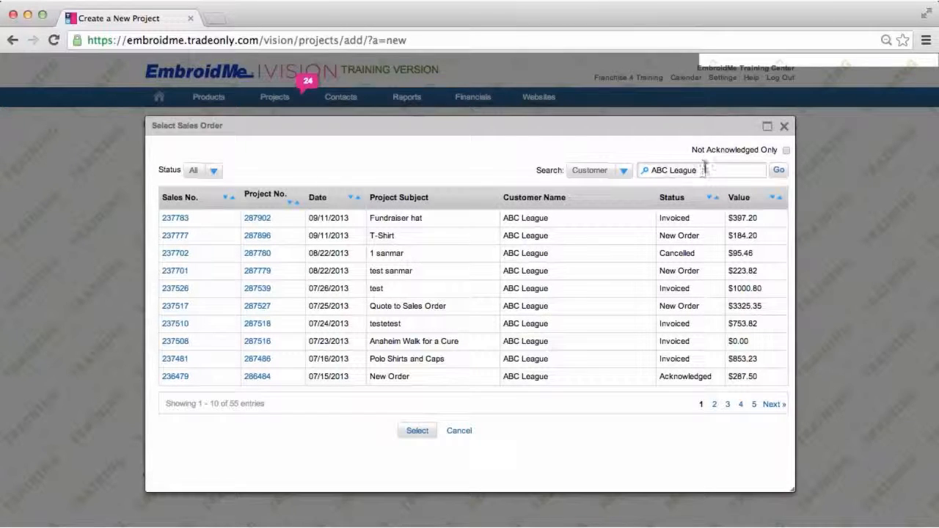
drag(702, 169, 648, 170)
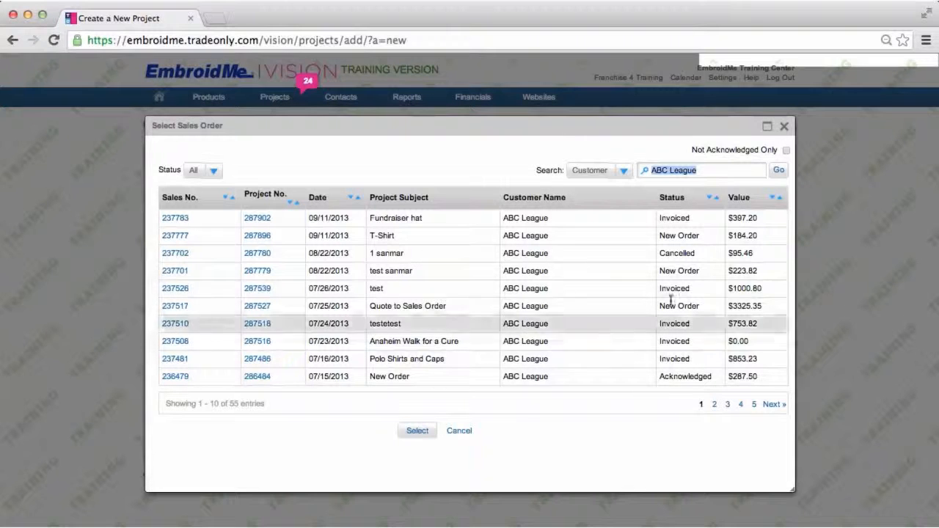
click(701, 171)
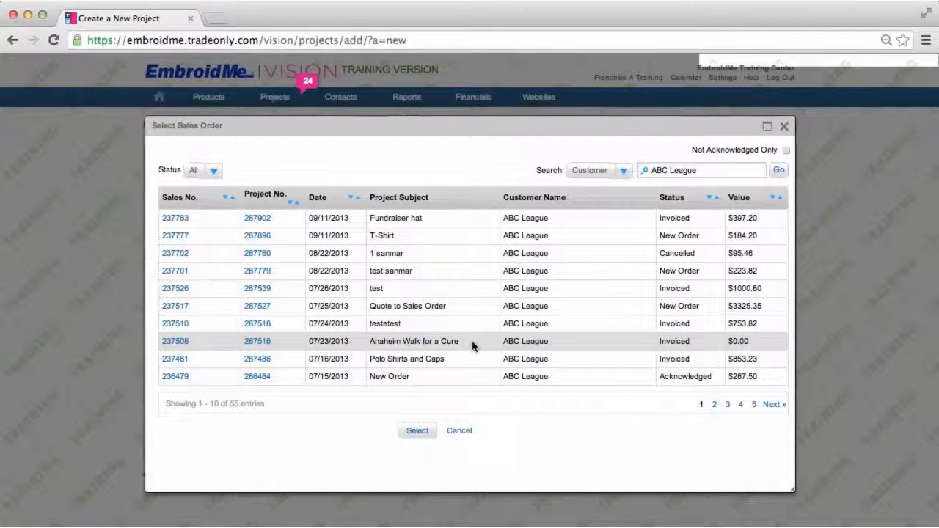
click(419, 433)
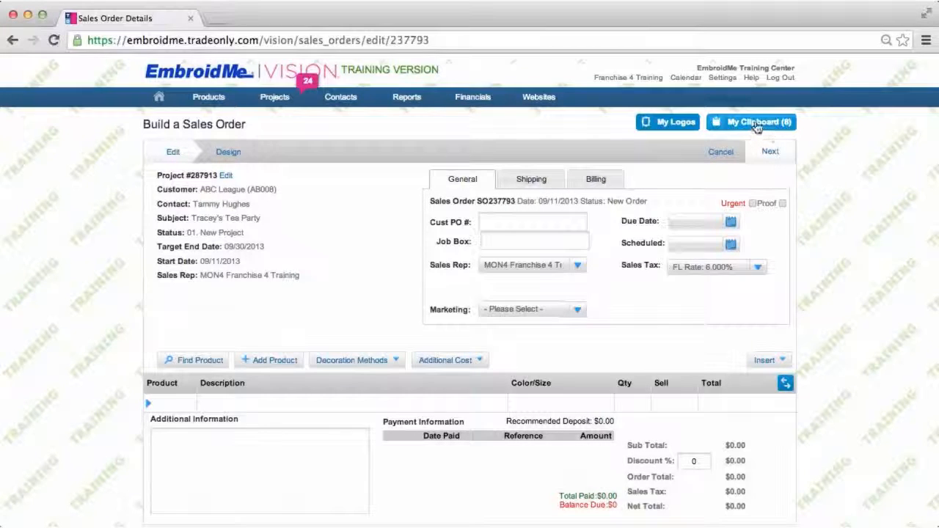
click(771, 152)
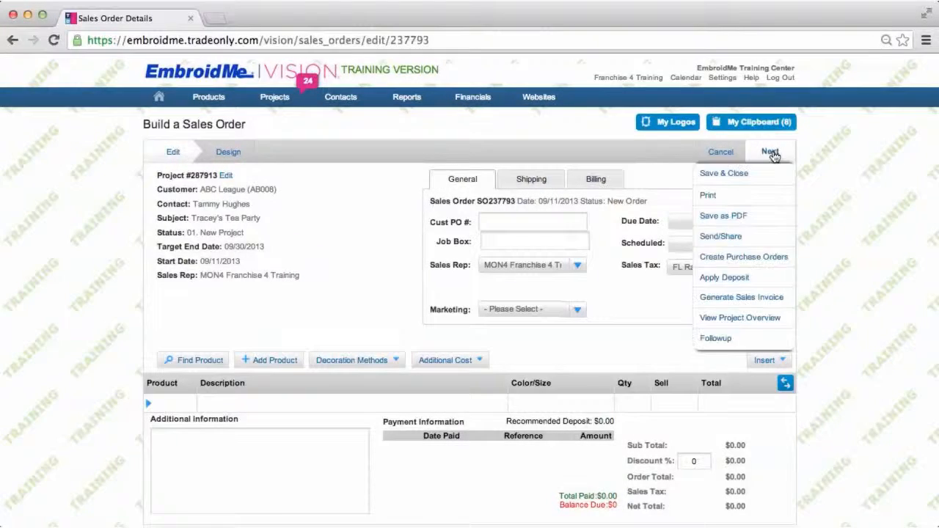
click(739, 178)
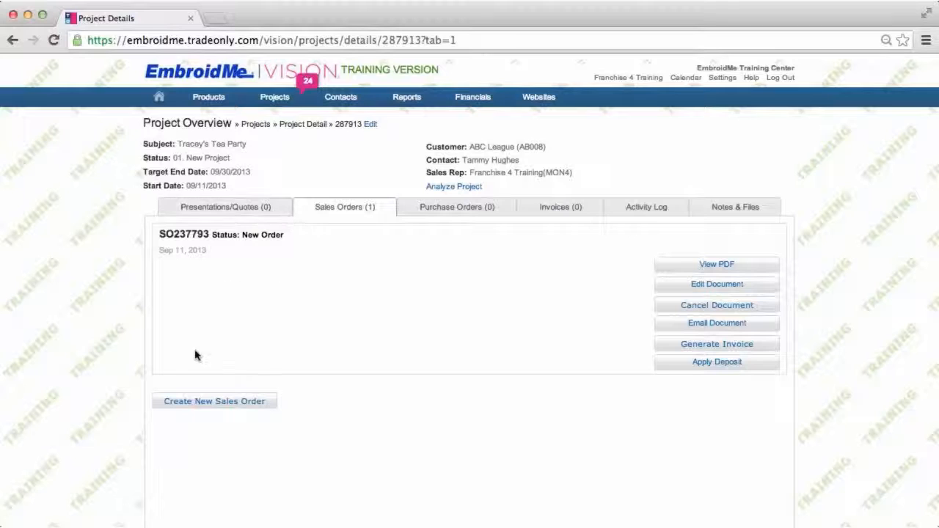
mouse_move(305, 88)
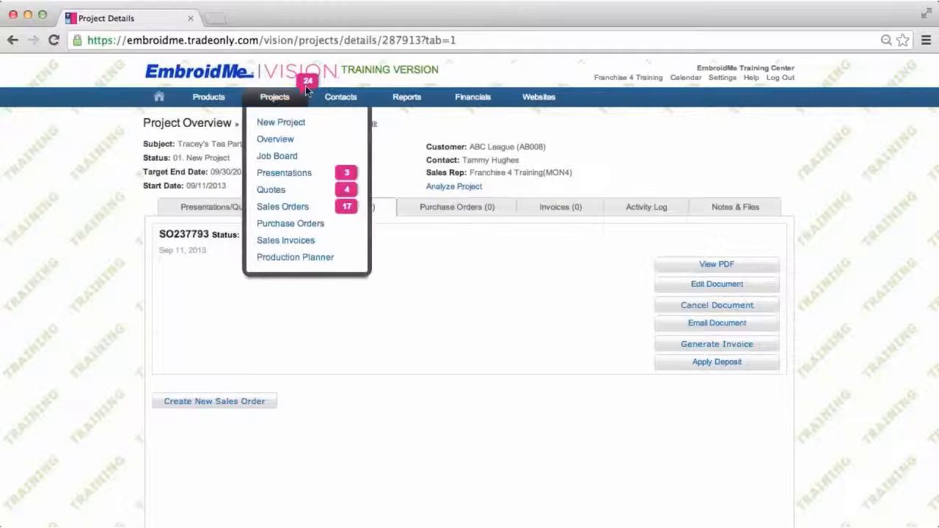
click(284, 126)
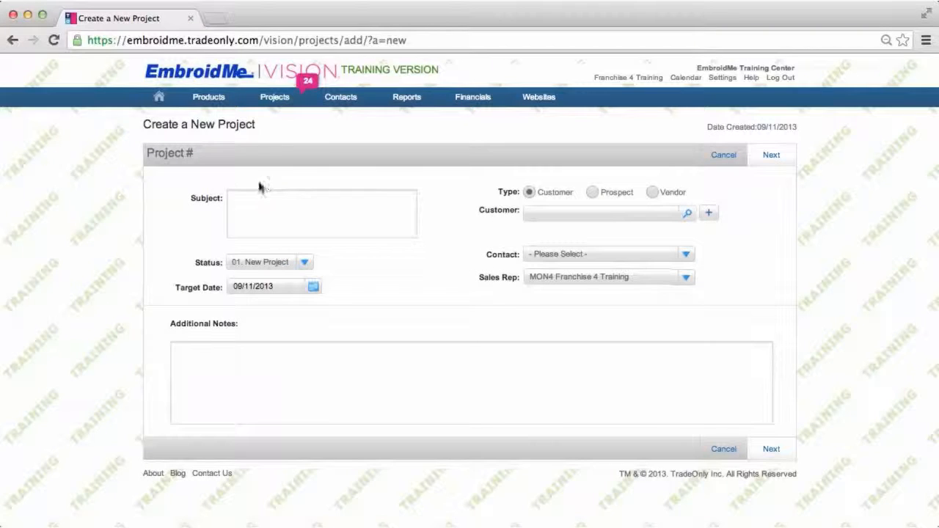
click(244, 202)
text(Training Test)
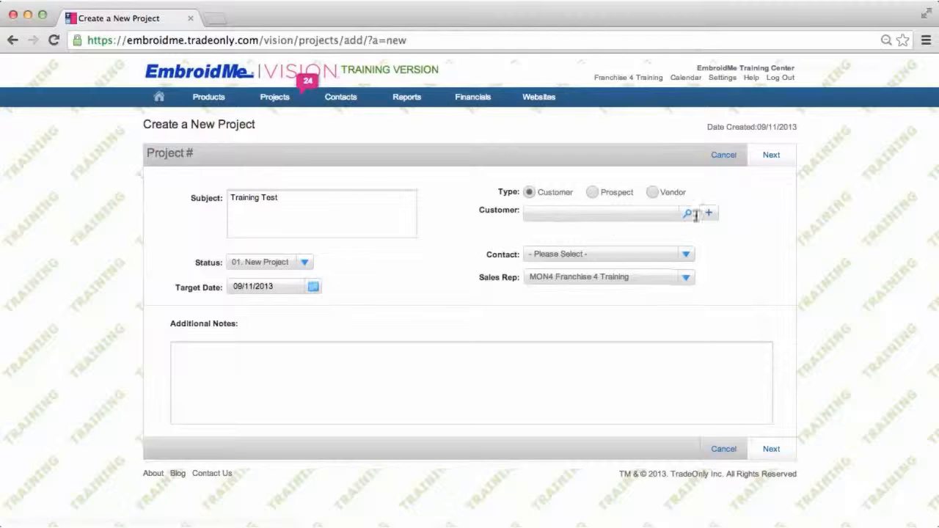
click(643, 212)
text(ABC League)
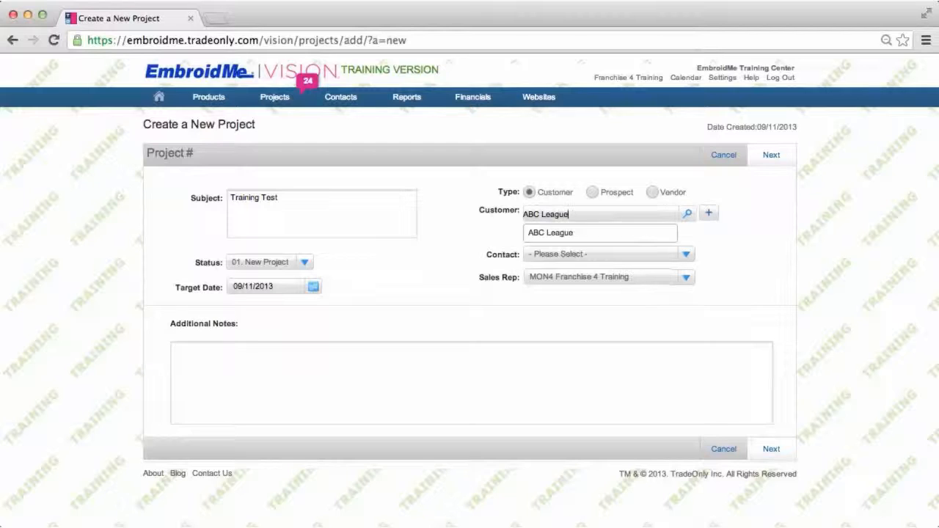
click(567, 233)
click(684, 253)
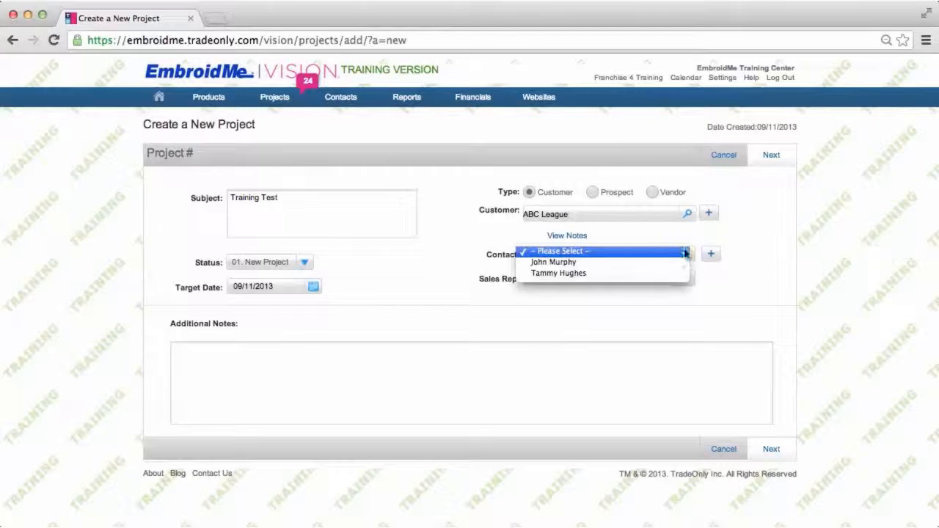
click(593, 263)
Copy ABC League sales order 237783 (Fundraiser hat) into the project, then save and close the new sales order
click(774, 156)
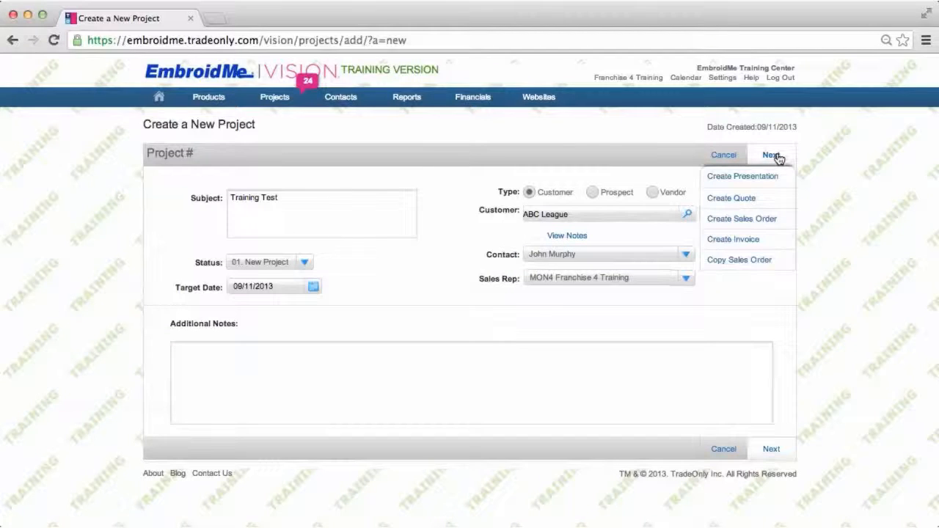
click(755, 261)
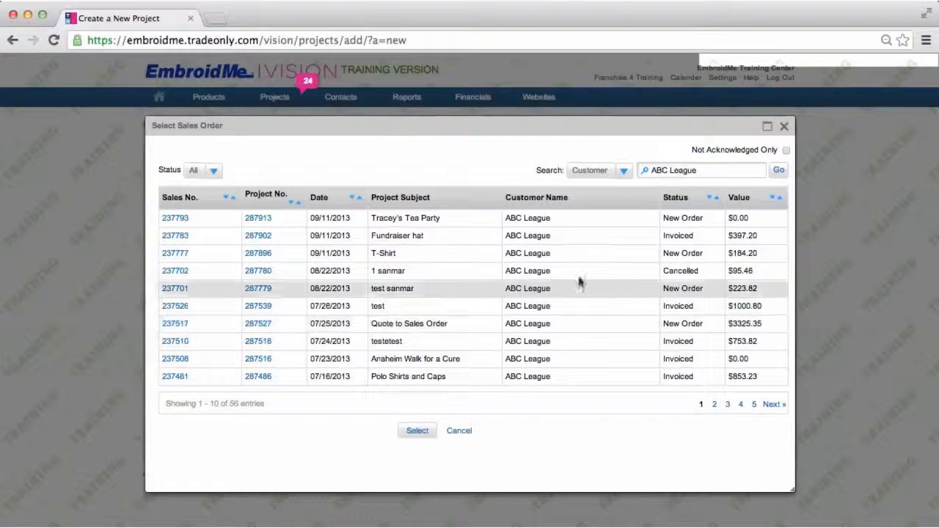
click(474, 236)
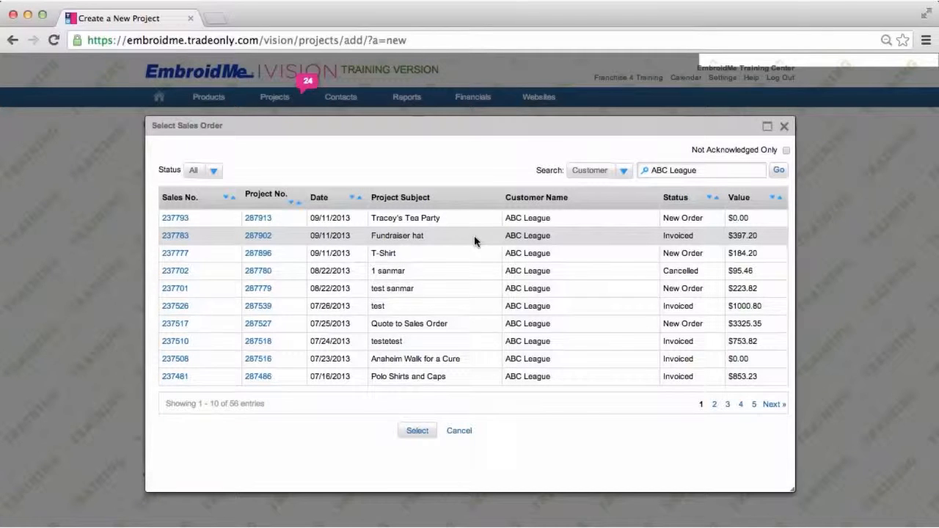
click(424, 432)
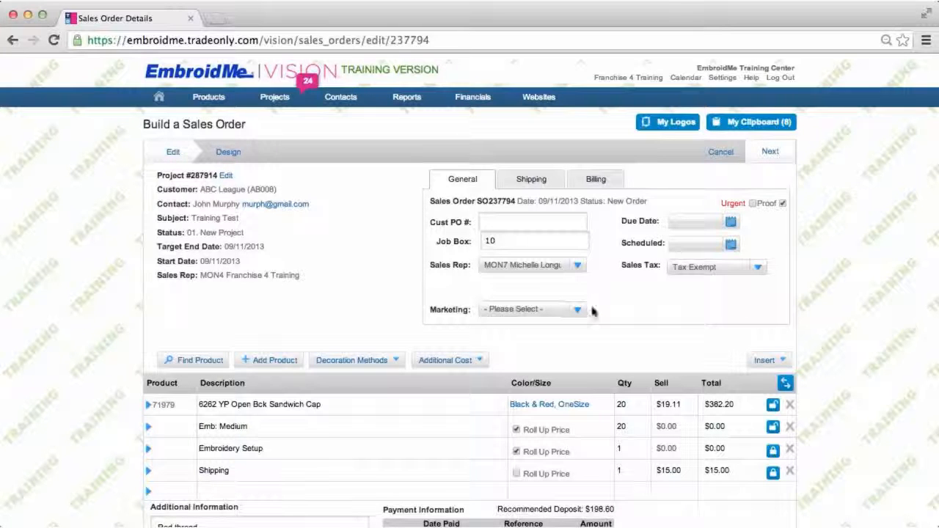
click(352, 359)
mouse_move(379, 380)
click(771, 151)
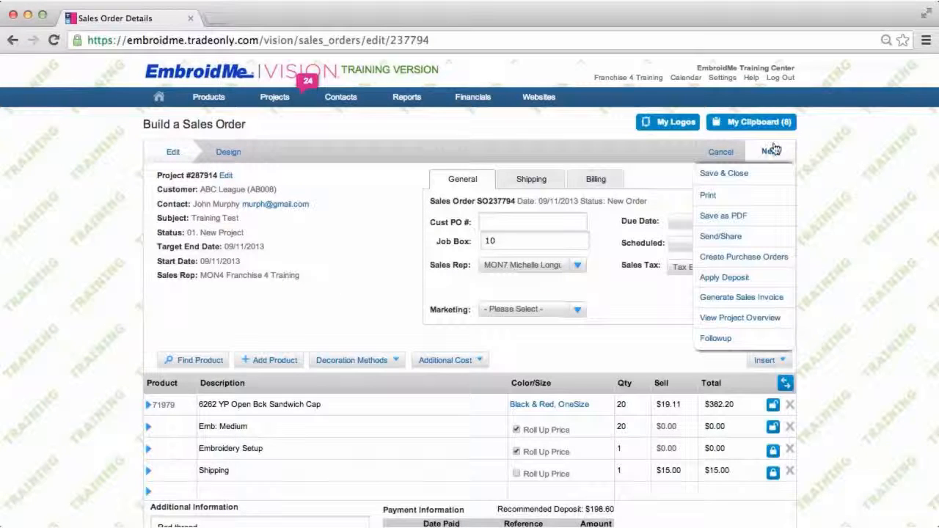
click(741, 177)
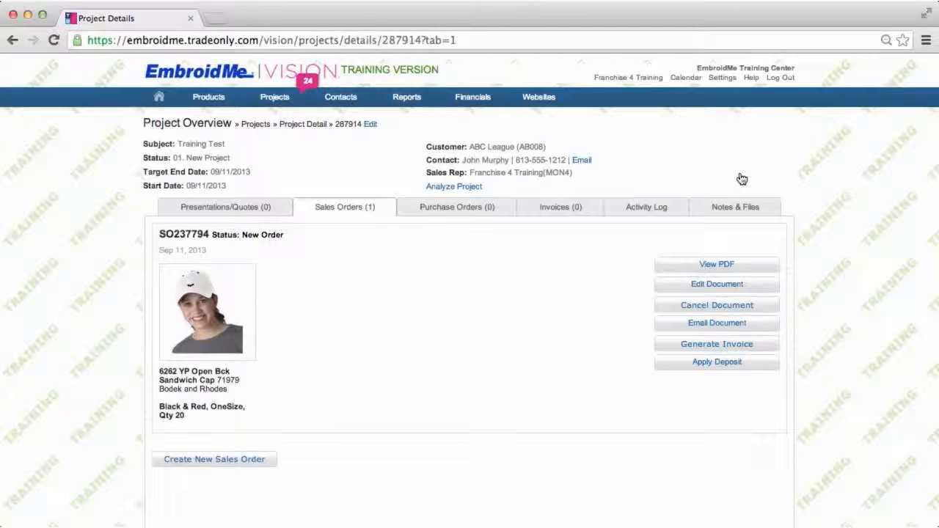
Open the Job Board overview of projects
mouse_move(273, 97)
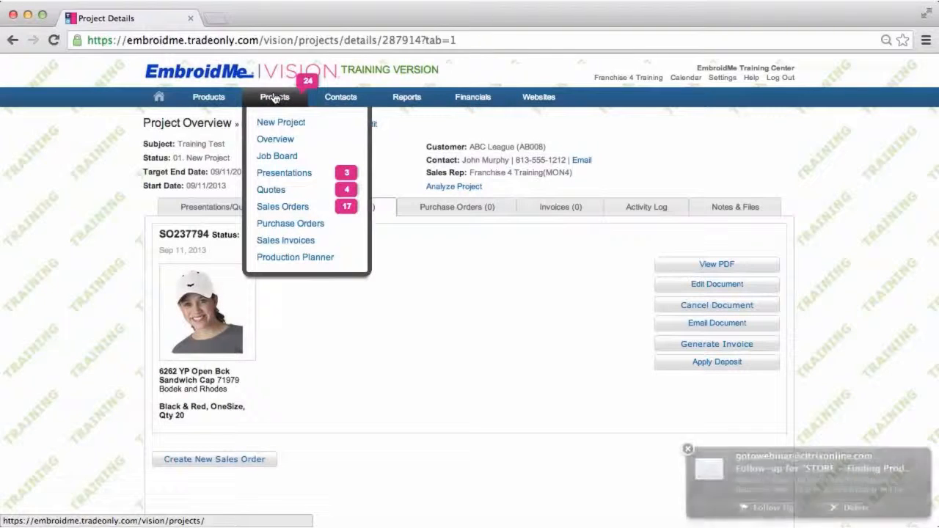
click(278, 157)
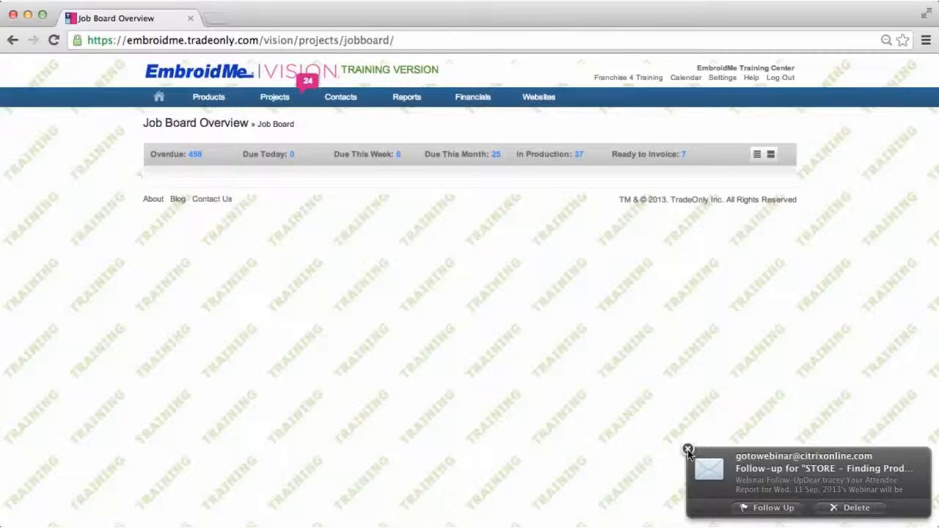
click(688, 449)
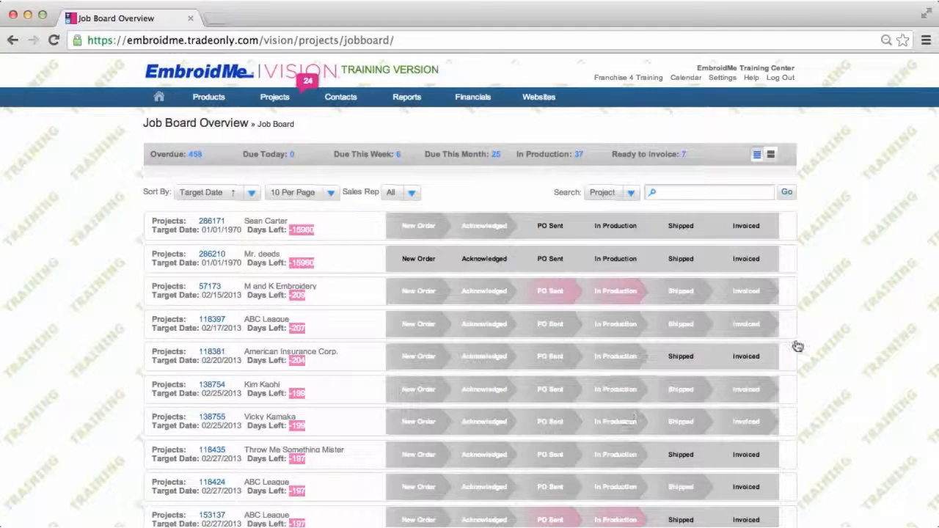
Browse the job board's projects using its Overdue, In Production and Ready to Invoice filters
scroll(846, 244, down, 1)
scroll(846, 244, down, 2)
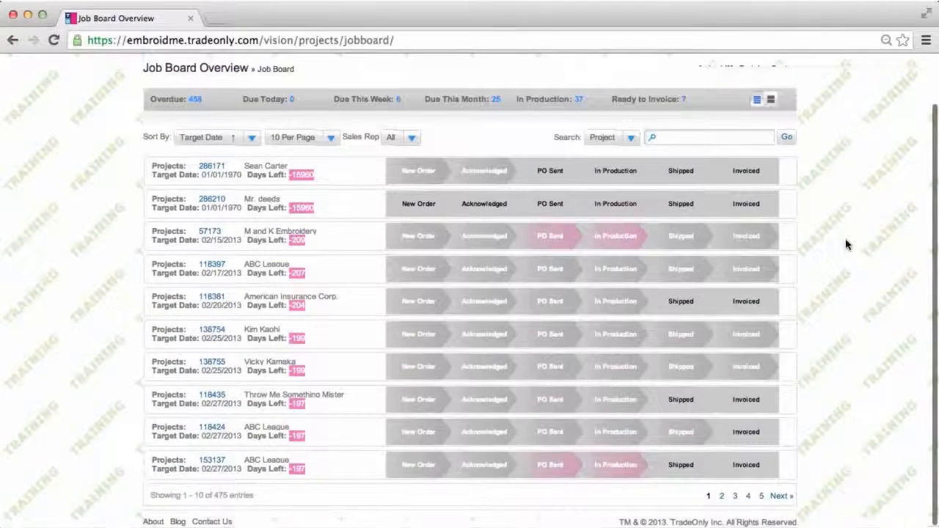
scroll(846, 244, up, 2)
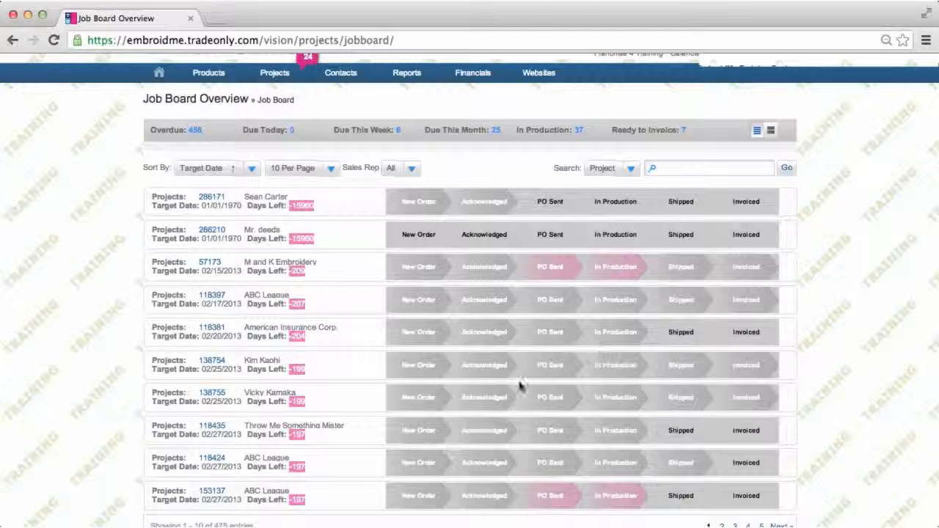
click(194, 132)
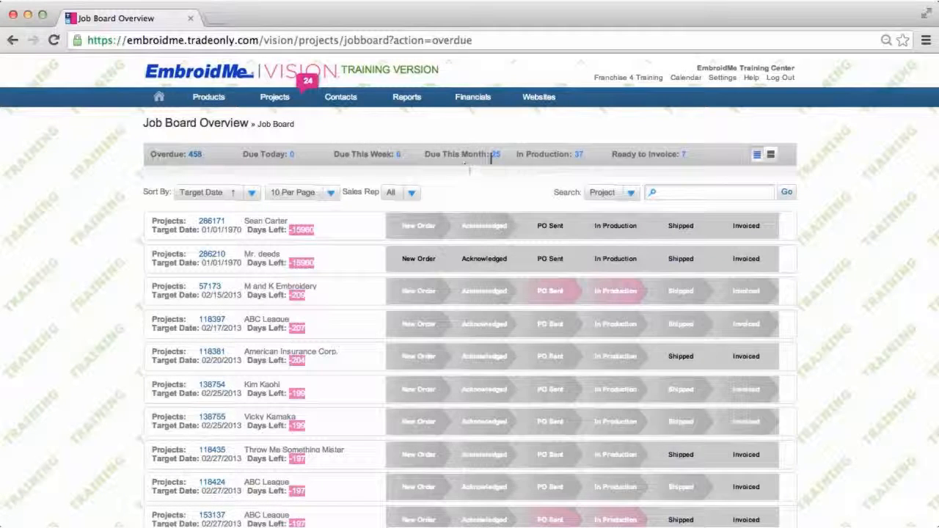
click(579, 157)
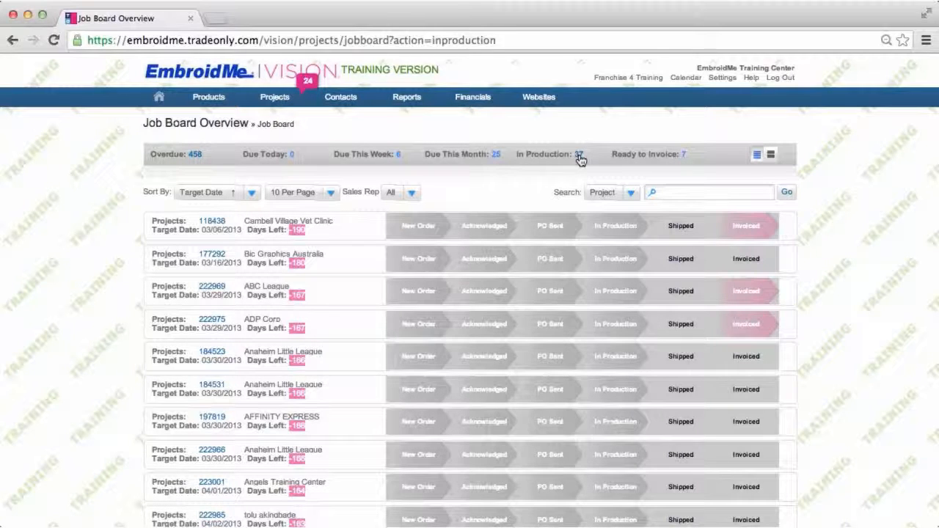
click(685, 157)
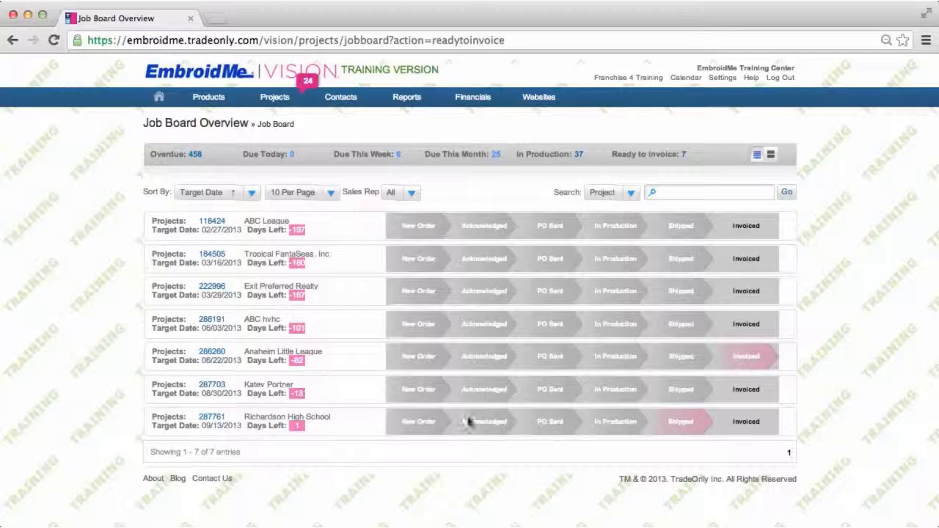
click(252, 194)
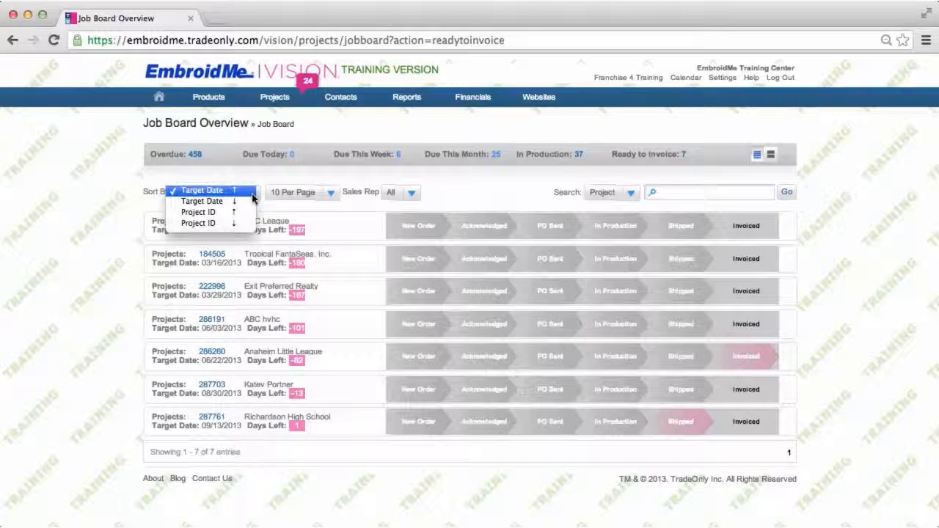
click(332, 194)
click(331, 194)
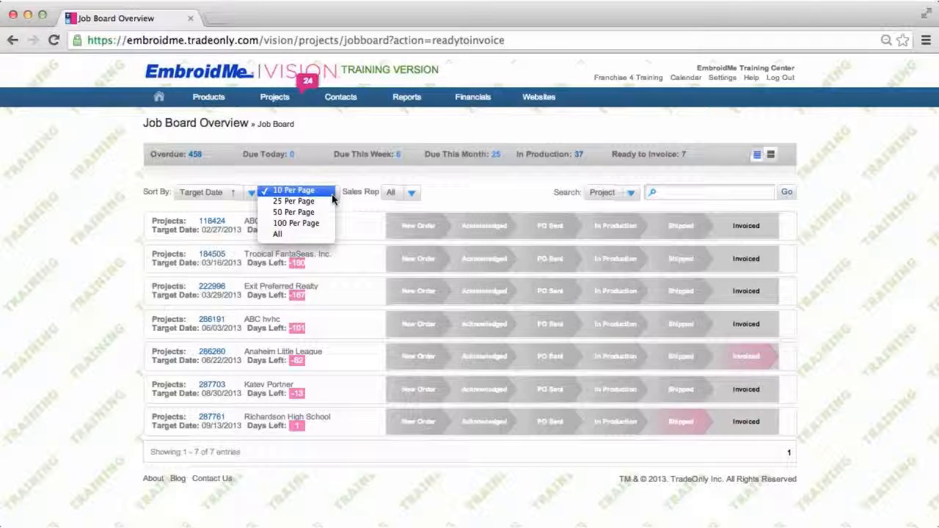
click(446, 192)
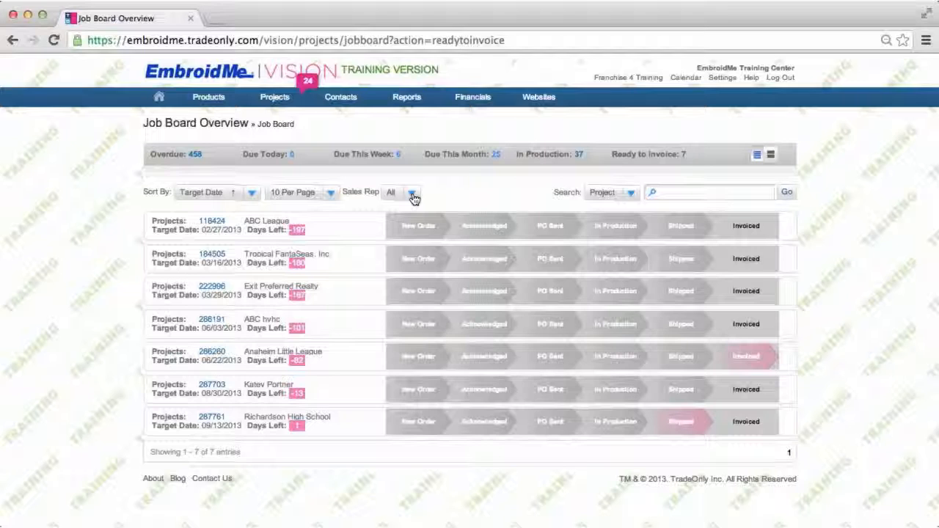
click(631, 198)
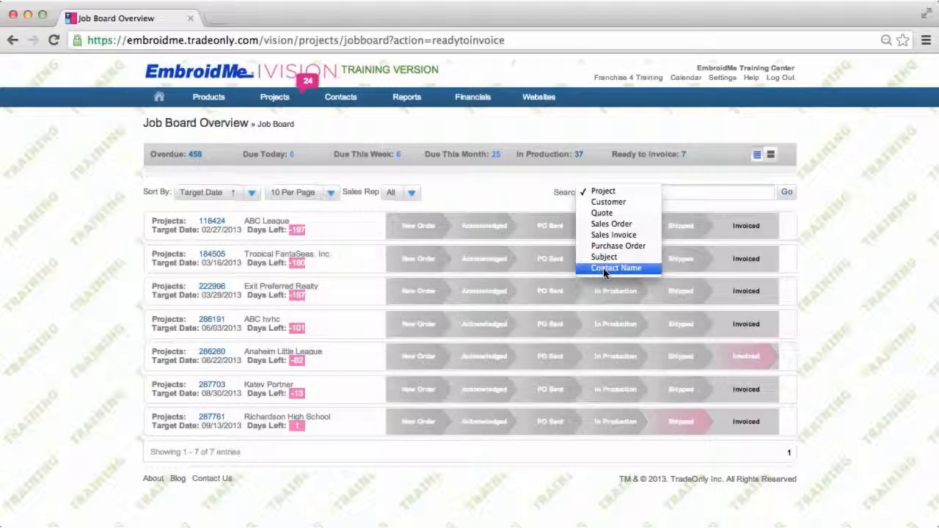
click(729, 170)
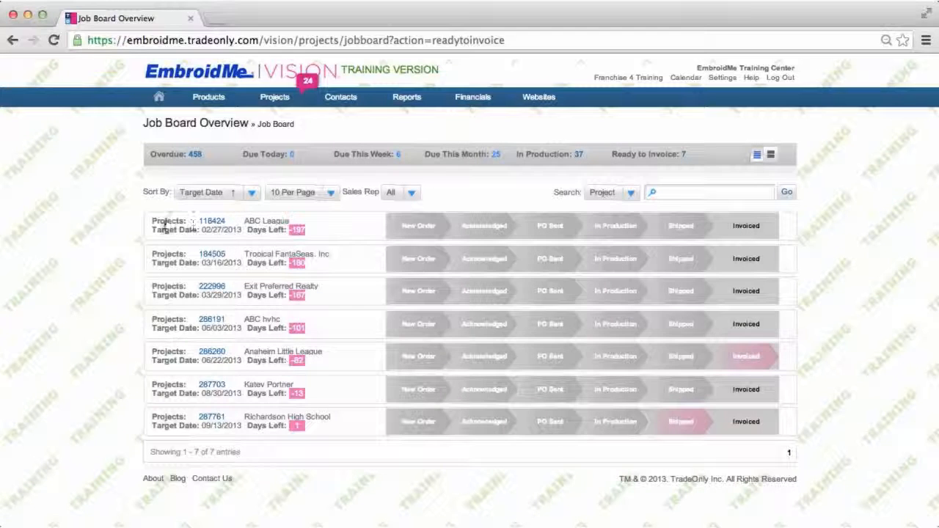
Open project 118424 from the job board, and return to the Projects Overview list
click(218, 222)
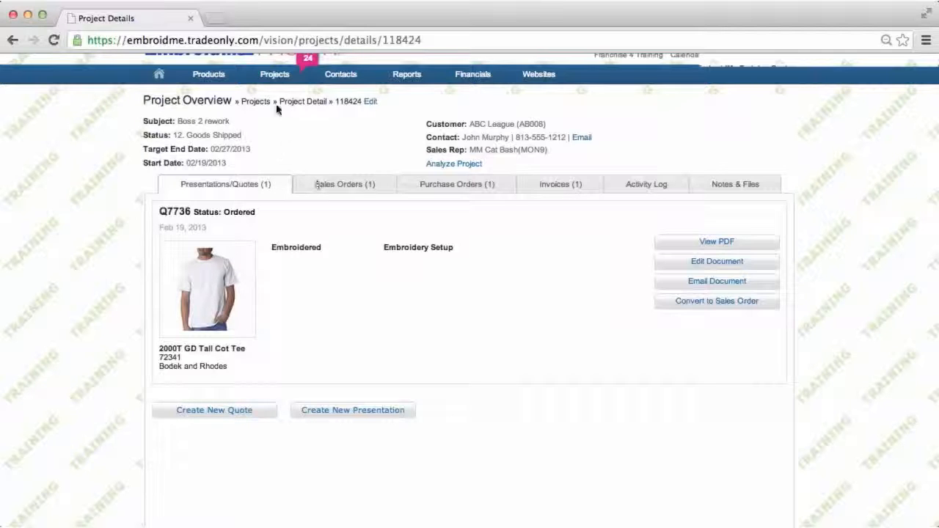
mouse_move(277, 77)
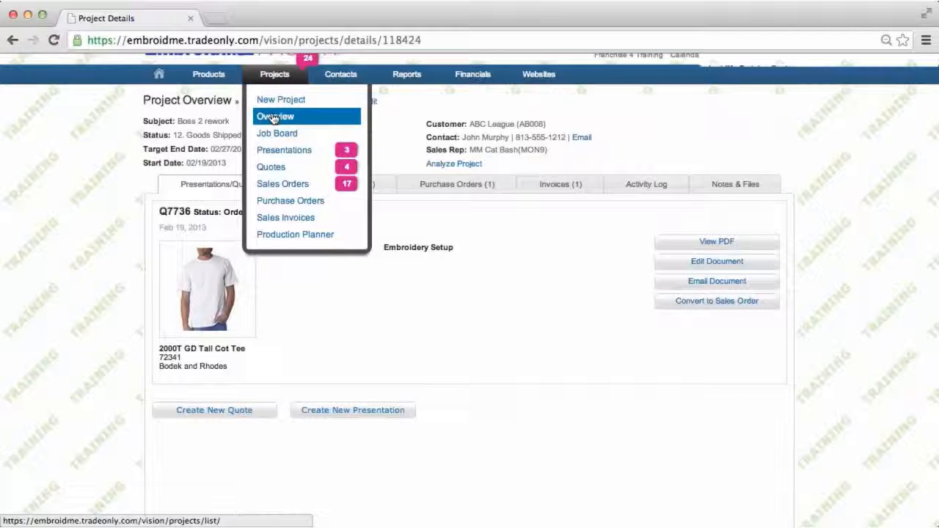
click(274, 118)
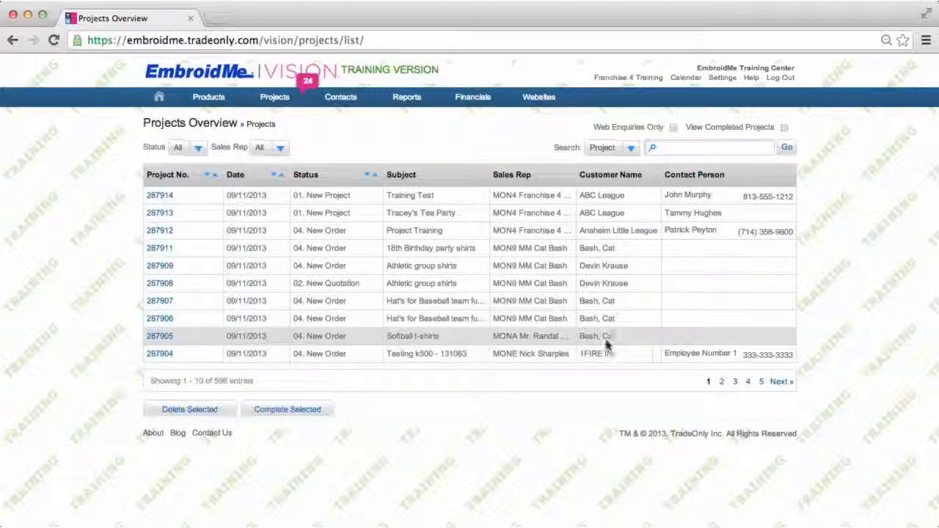
Filter the projects list by status 13. Invoiced and complete the selected project, confirming the completion
click(197, 150)
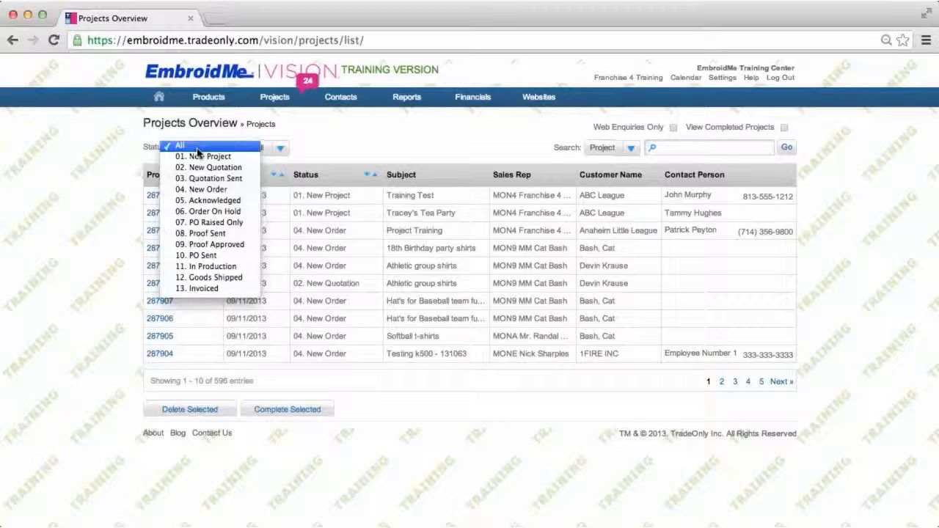
click(205, 288)
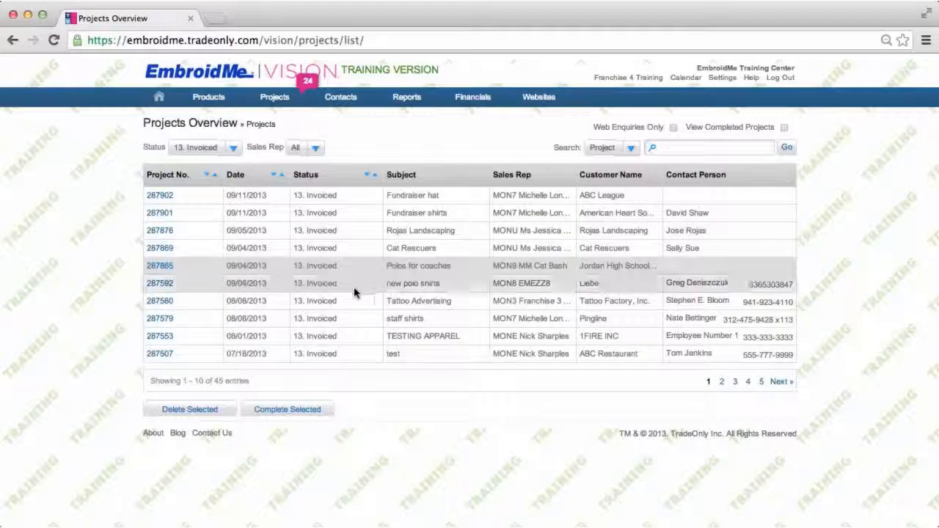
click(307, 413)
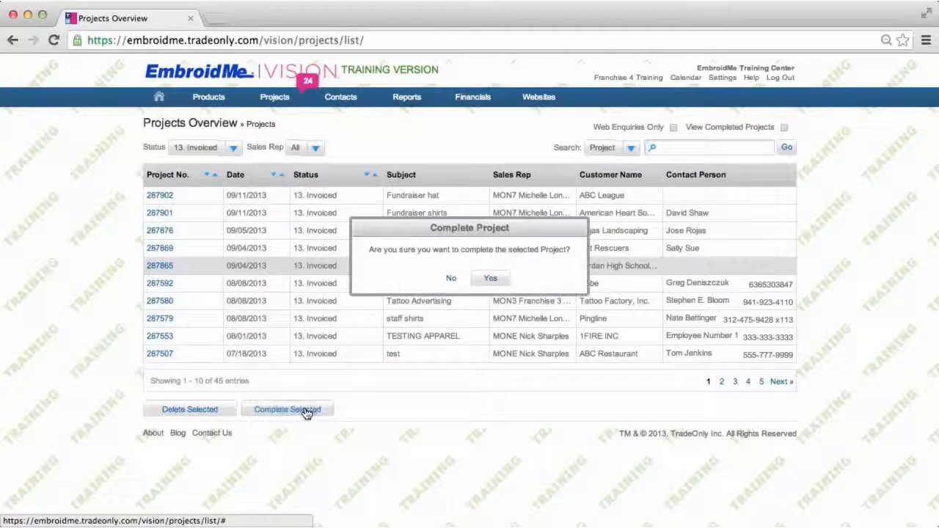
click(496, 279)
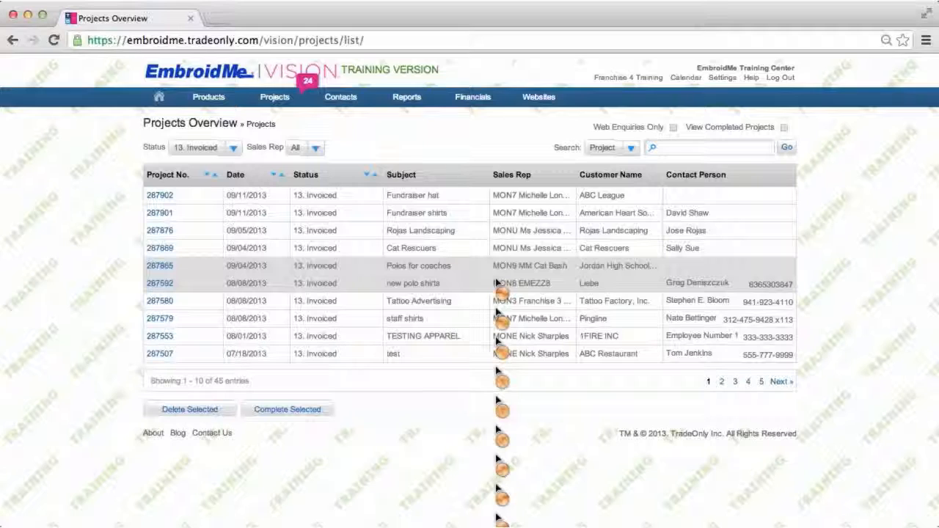